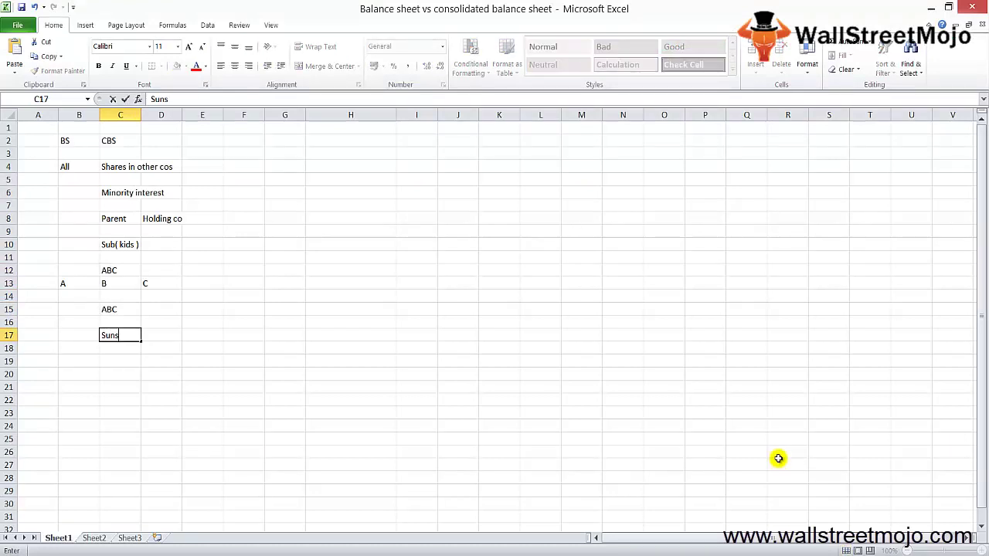
Step: Complete the entry Subsidiary in C17 and list Joint ventures in C18 and Associate in C19
type("sidiary")
key("Return")
type("Joint")
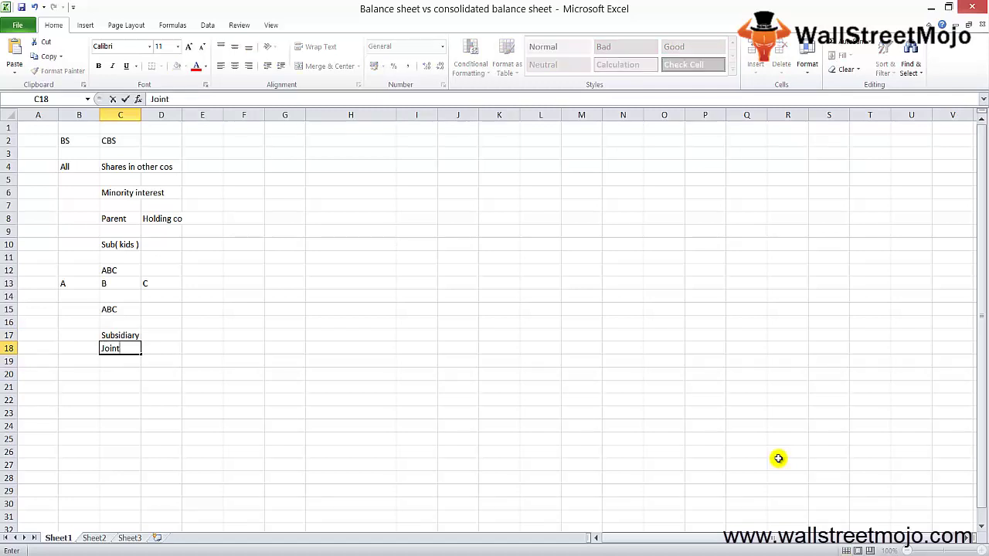
type(" ventures")
key("Return")
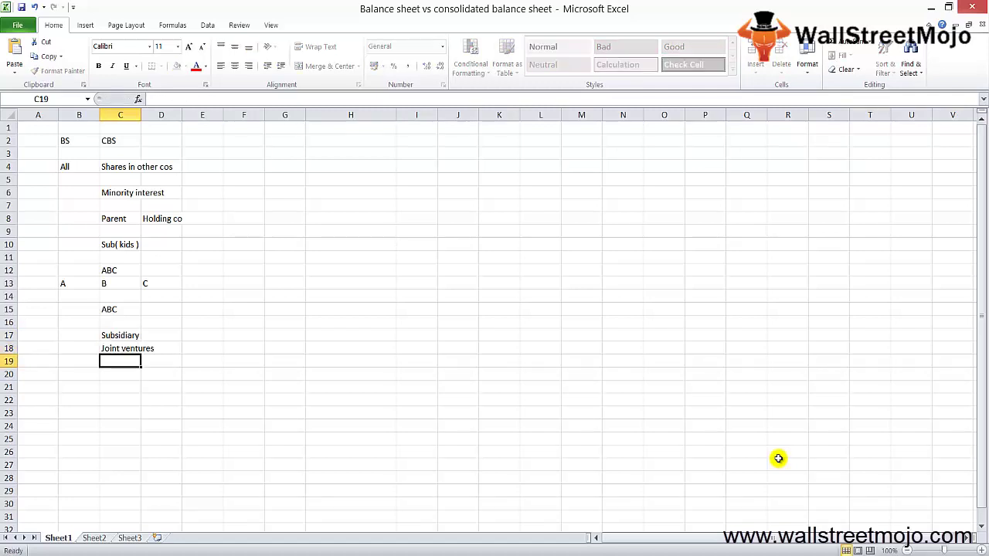
type("Asso")
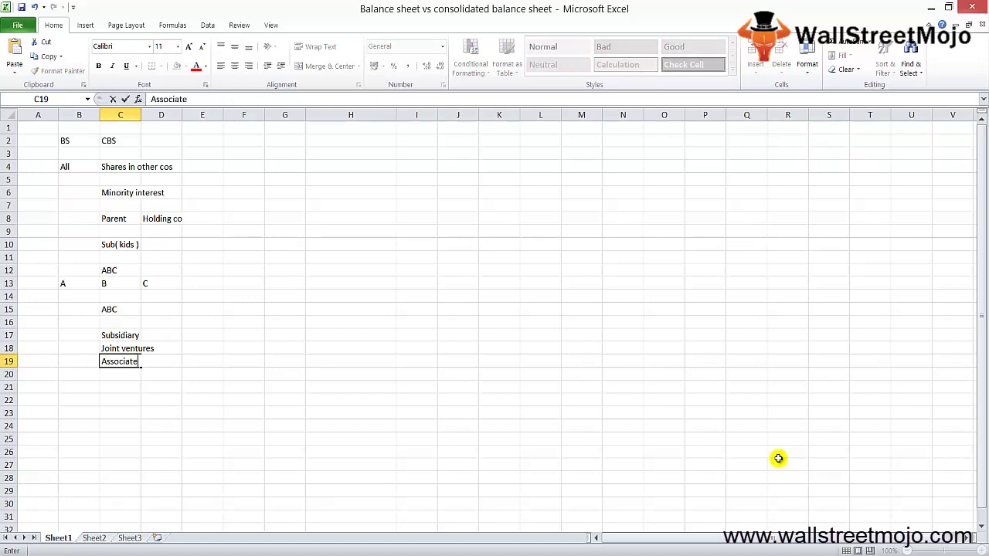
type("ciate")
key("Return")
key("Up")
key("Up")
key("Up")
key("shift+Down")
key("shift+Down")
key("shift+Down")
key("shift+Down")
key("shift+Down")
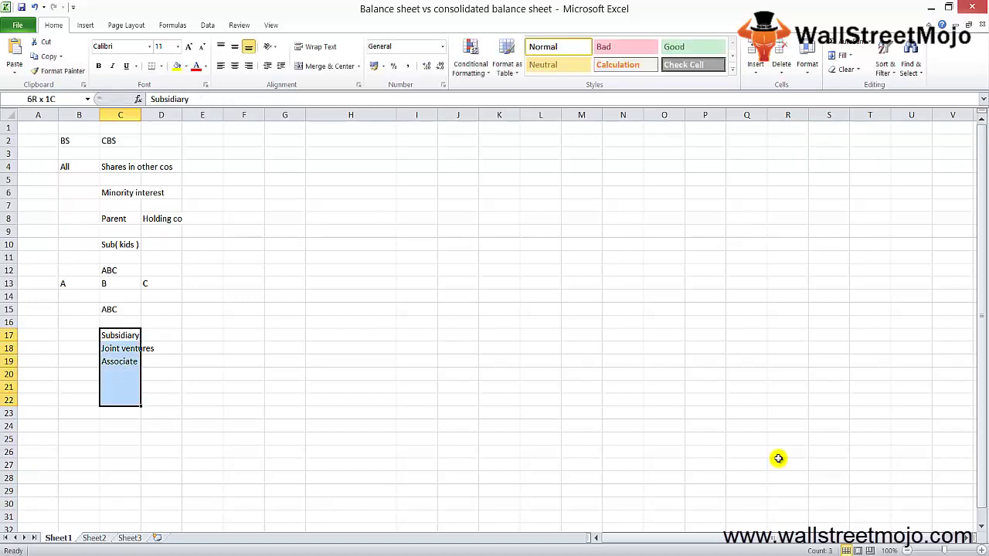
key("shift+Down")
key("shift+Down")
key("Down")
key("Down")
key("Down")
key("Down")
key("Up")
key("Up")
key("Up")
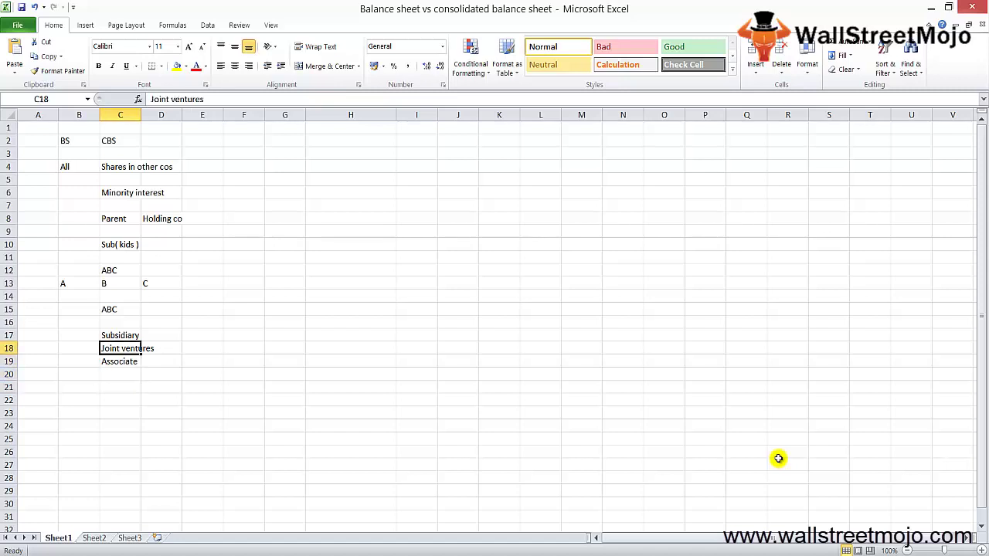
key("Up")
key("shift+Down")
key("shift+Down")
key("shift+Down")
key("shift+Down")
Step: Add the entry "stakeholders( 5% )" in C20 below Associate
key("Down")
key("Down")
key("Down")
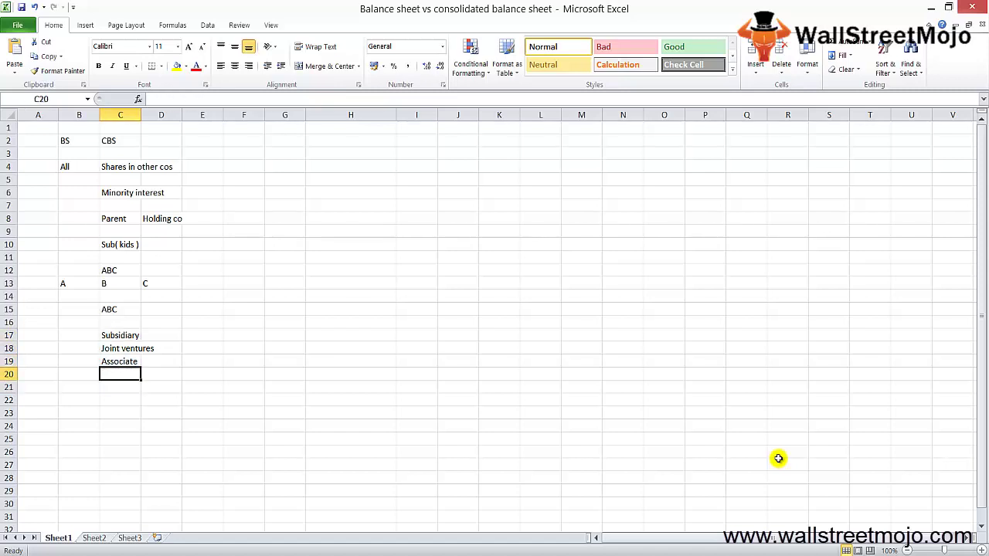
type("stakeholders( 5")
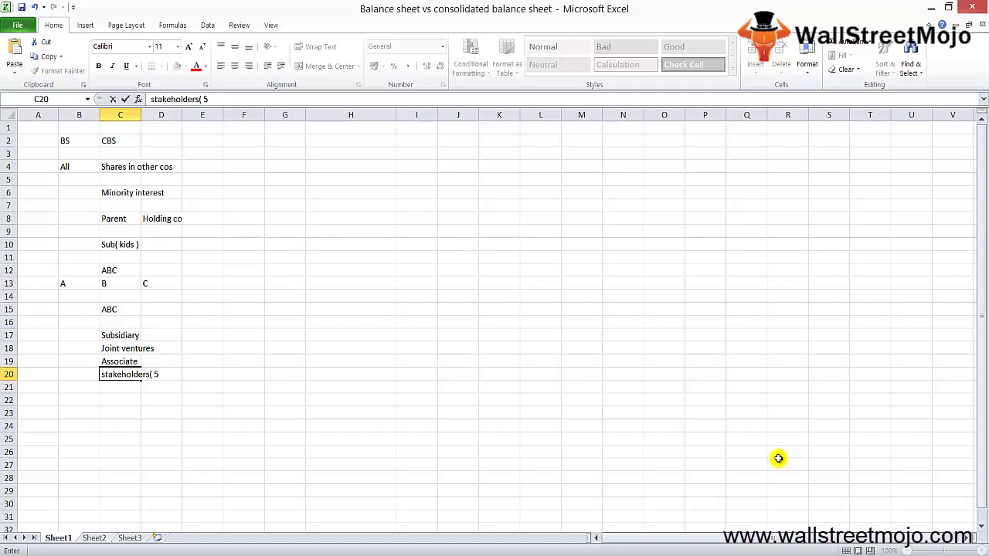
type("% )")
key("Return")
key("Up")
key("Up")
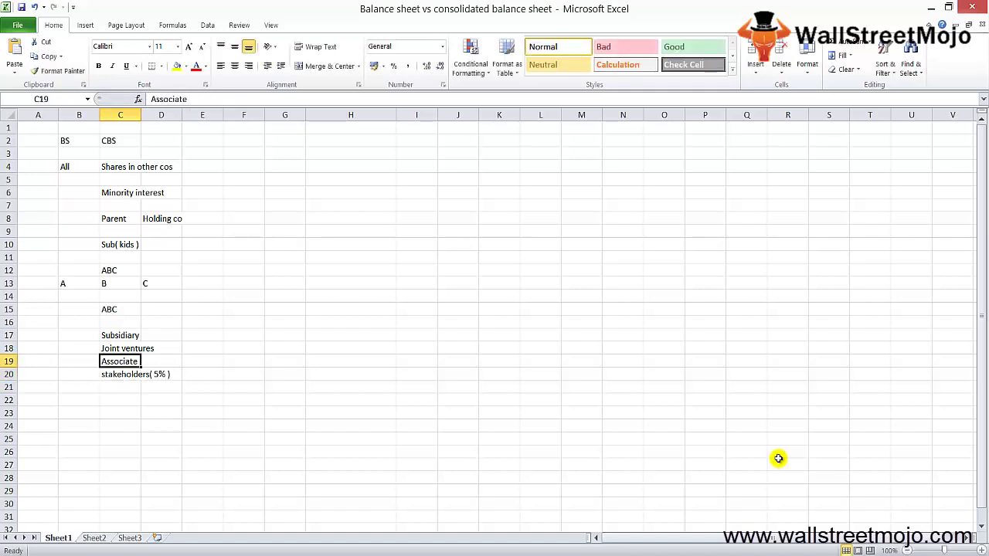
key("Up")
key("Up")
key("shift+space")
key("shift+Down")
key("shift+Down")
key("shift+Down")
key("shift+Down")
key("shift+Down")
key("shift+Down")
key("shift+Down")
key("shift+Down")
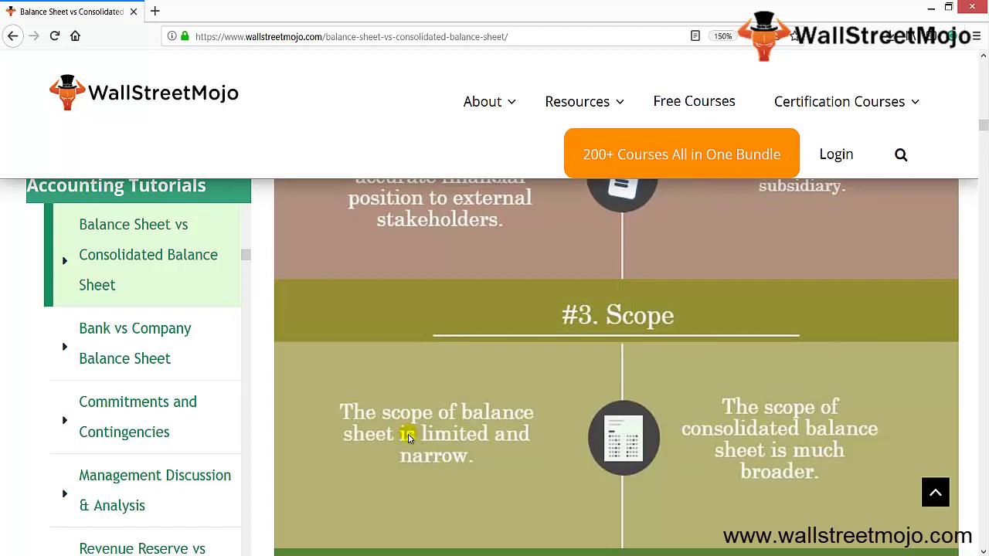
scroll(409, 437, "down", 3)
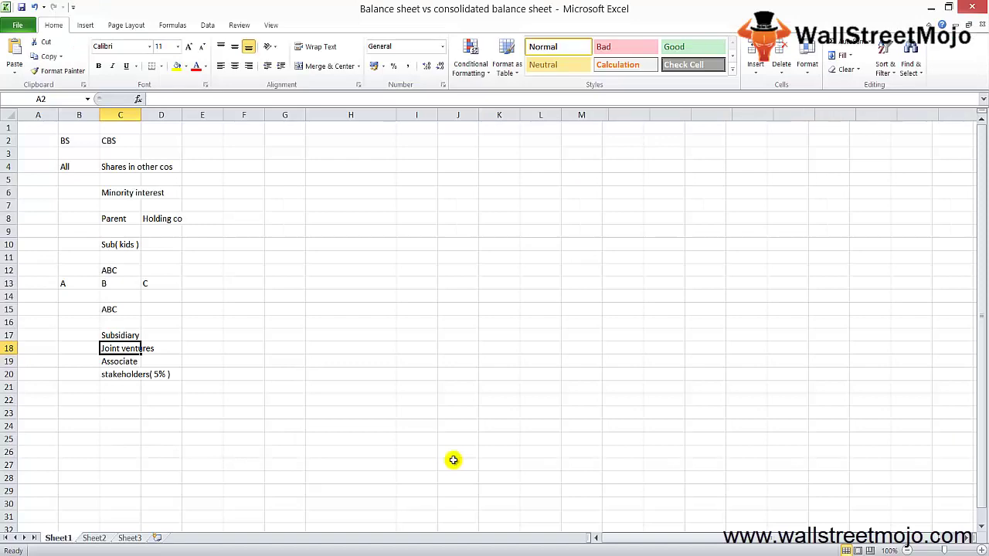
Step: On Sheet2, enter the headings Laiblities in B2 and Assets in E2
key("ctrl+Page_Down")
key("Right")
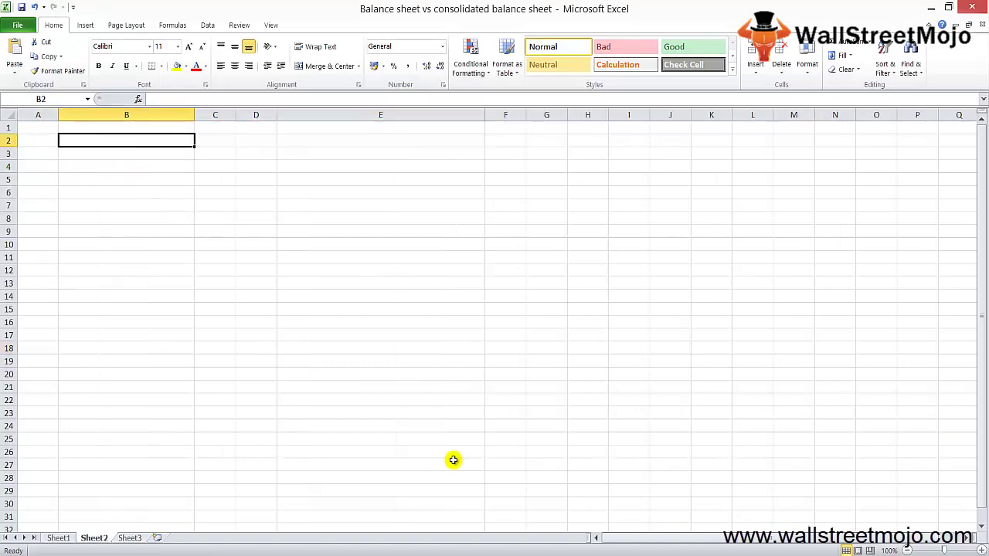
type("Laiblities")
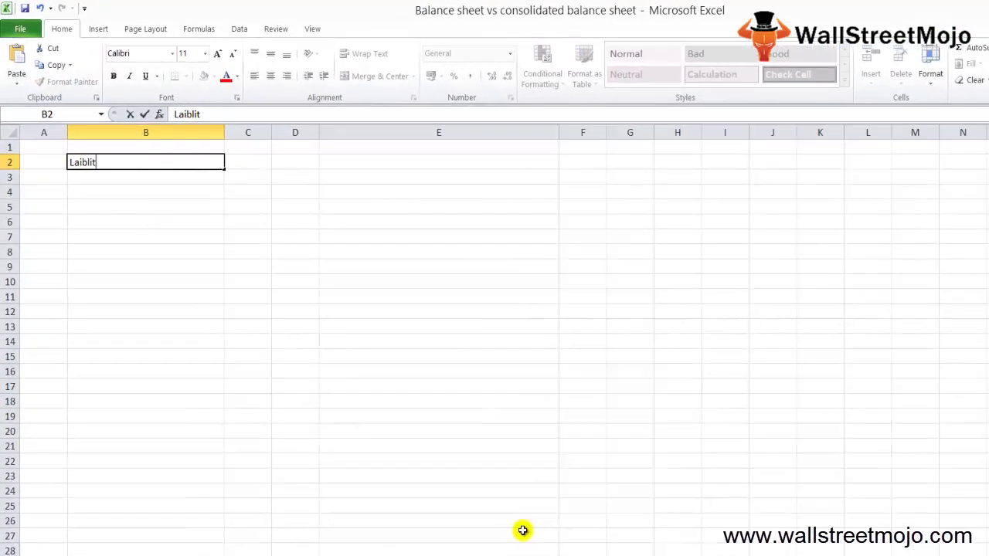
key("Return")
key("Right")
key("Right")
left_click(477, 176)
type("Ass")
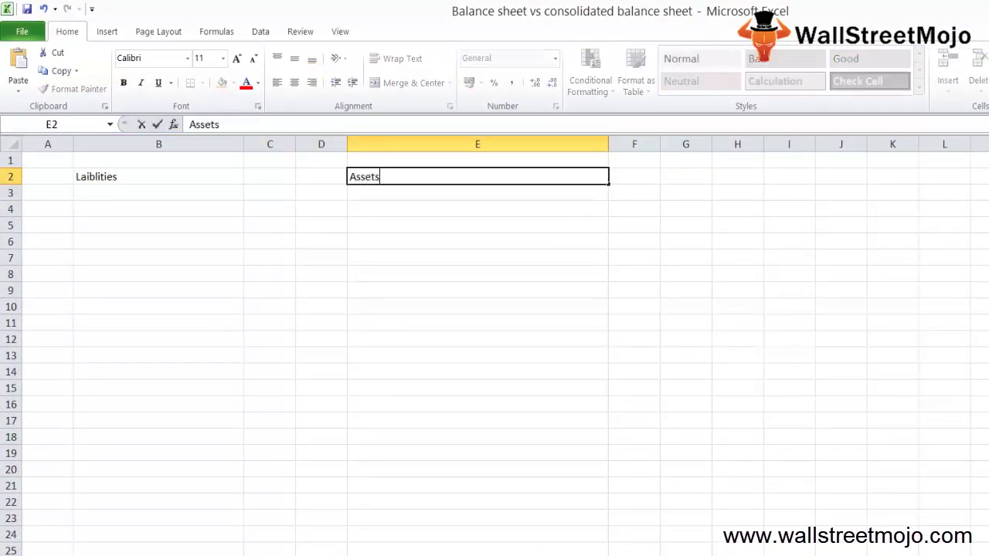
key("Return")
Step: Enter the heading Date in A2 and C2, beside the Laiblities heading
key("Left")
key("Left")
key("Left")
key("Left")
key("Up")
type("Date")
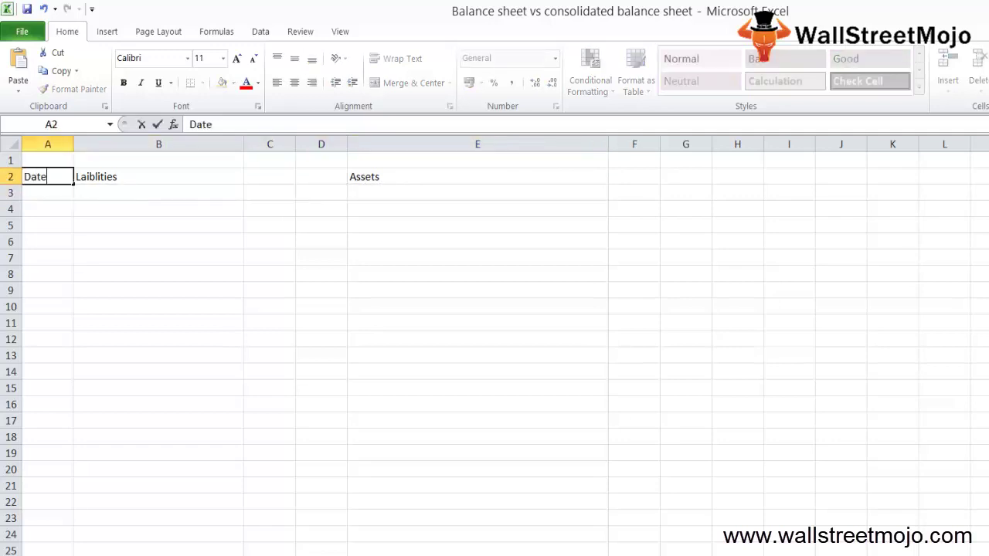
key("Return")
key("Right")
key("Right")
key("Up")
type("Date")
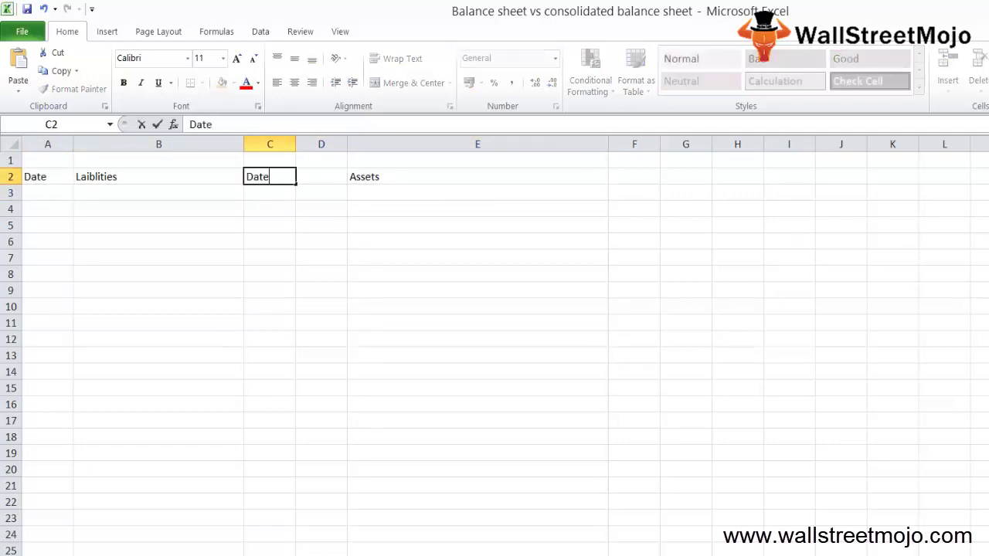
key("Return")
Step: Change the heading in A2 to "sr no"
key("Up")
key("Up")
key("Left")
key("Left")
key("Down")
type("sr no")
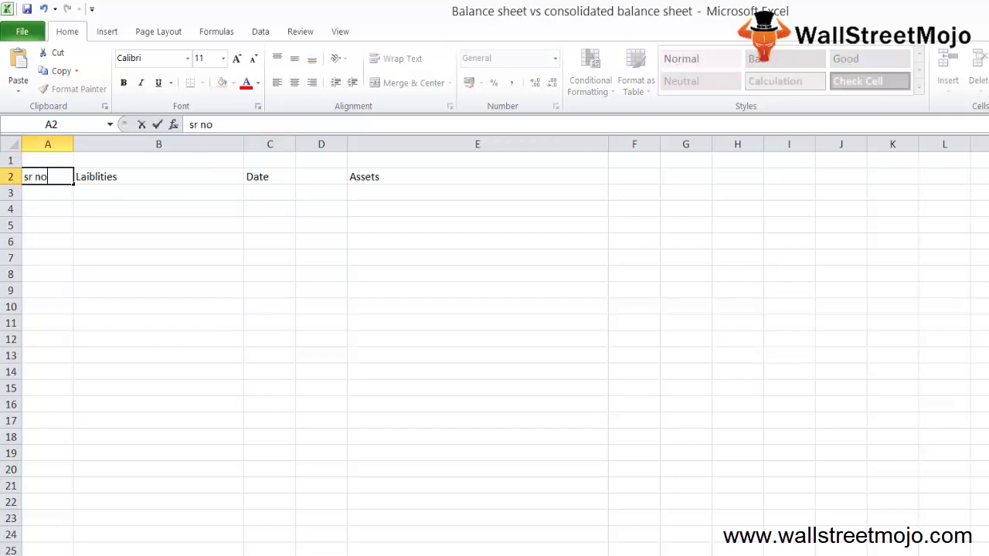
key("Return")
Step: Change the heading in C2 to "sr no"
key("Up")
key("Right")
key("Right")
type("sr no")
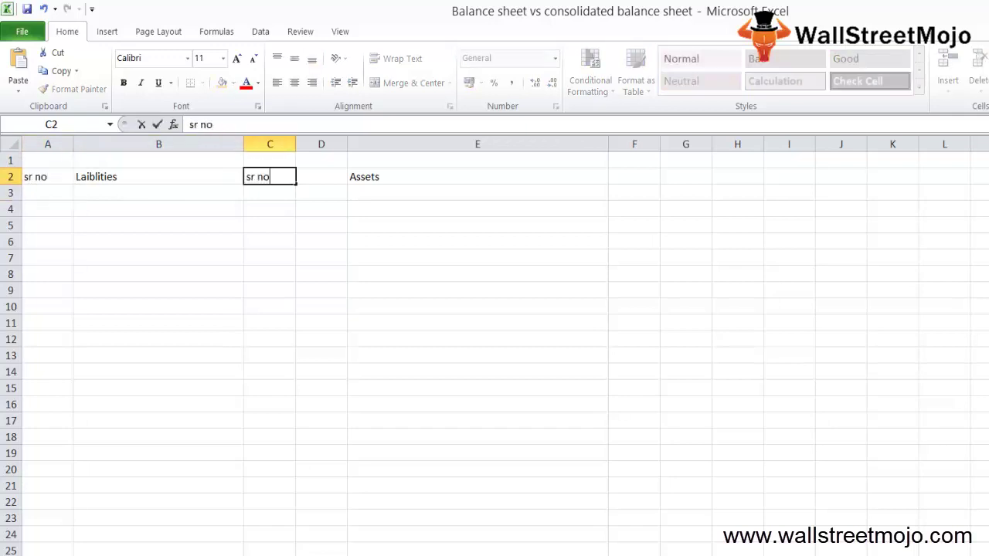
key("Right")
Step: Delete the empty column D, and undo the deletion
key("ctrl+space")
key("ctrl+minus")
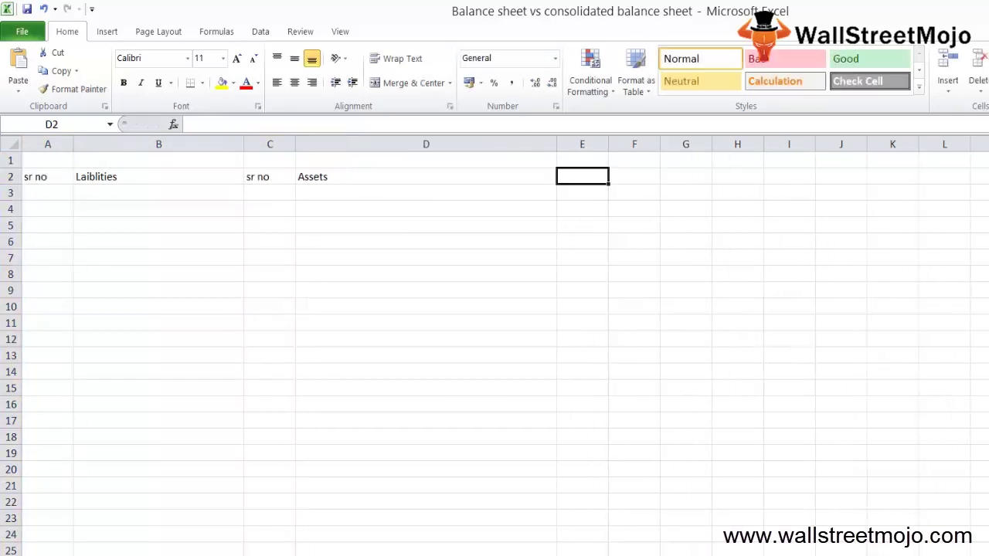
key("Left")
key("ctrl+z")
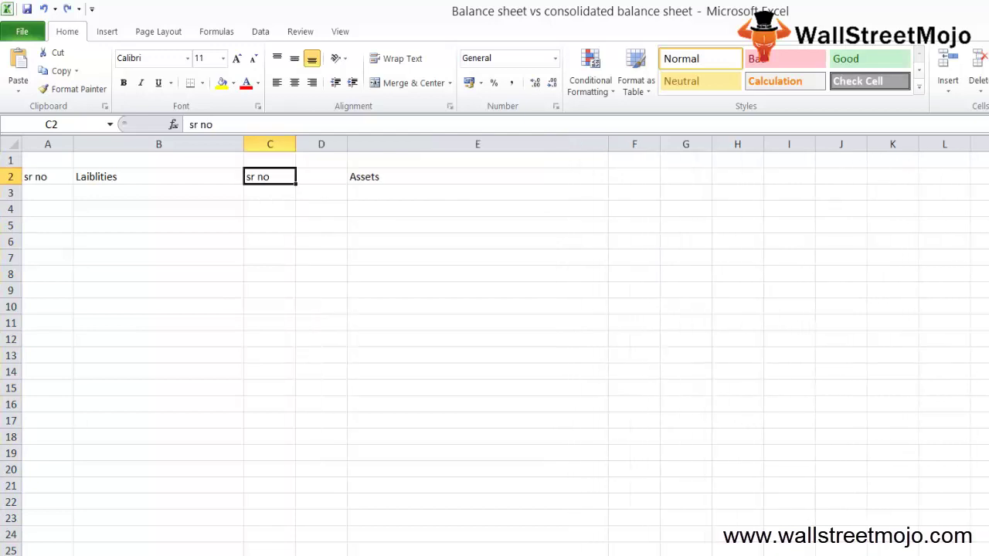
Step: Complete the row 2 headings with Amount in C2, "Srn no" in D2 and Amount in F2
type("Amount")
key("Return")
left_click(321, 176)
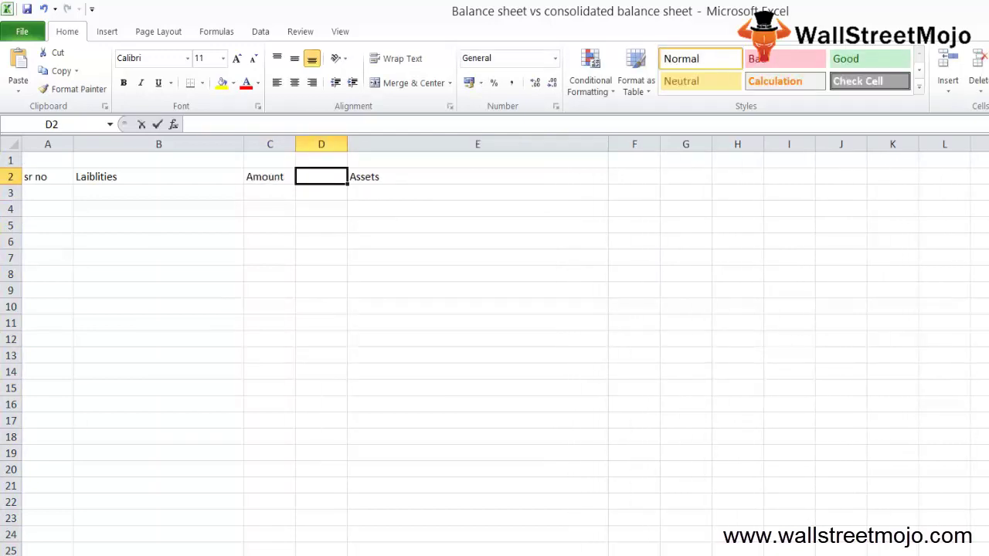
type("Srn n")
key("Tab")
key("Tab")
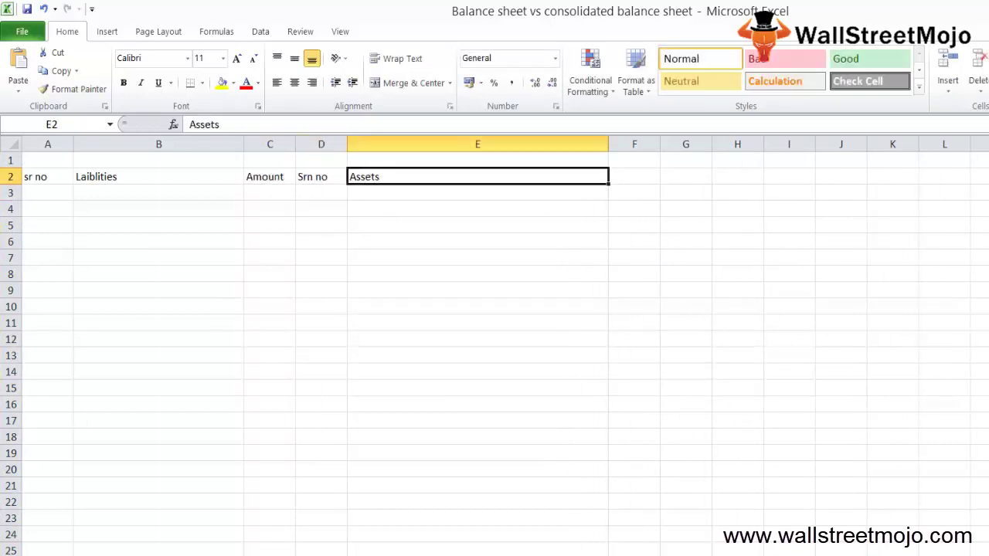
type("Amou")
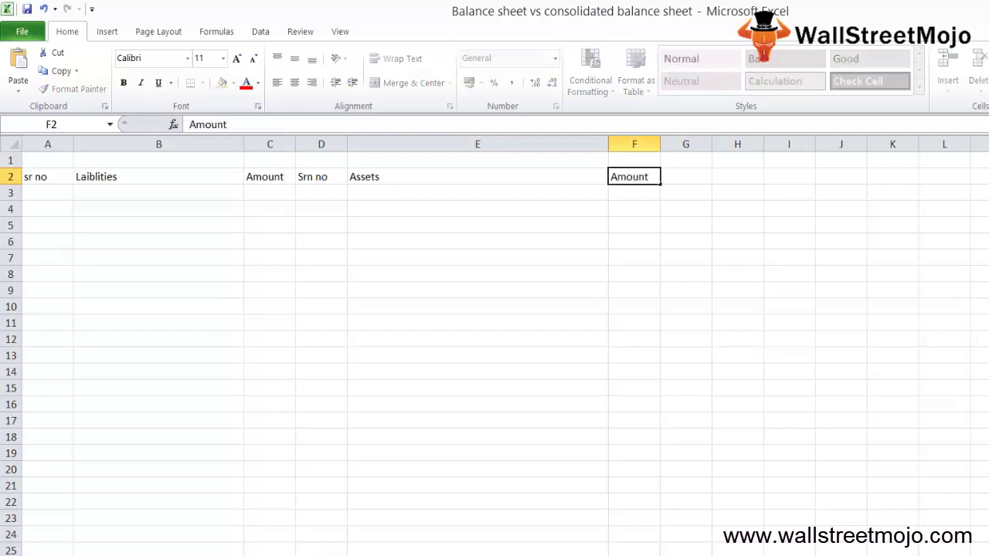
type("nt")
Step: Enter 4000 in F5 of the assets Amount column
left_click(635, 209)
left_click(320, 208)
left_click(478, 225)
left_click(635, 225)
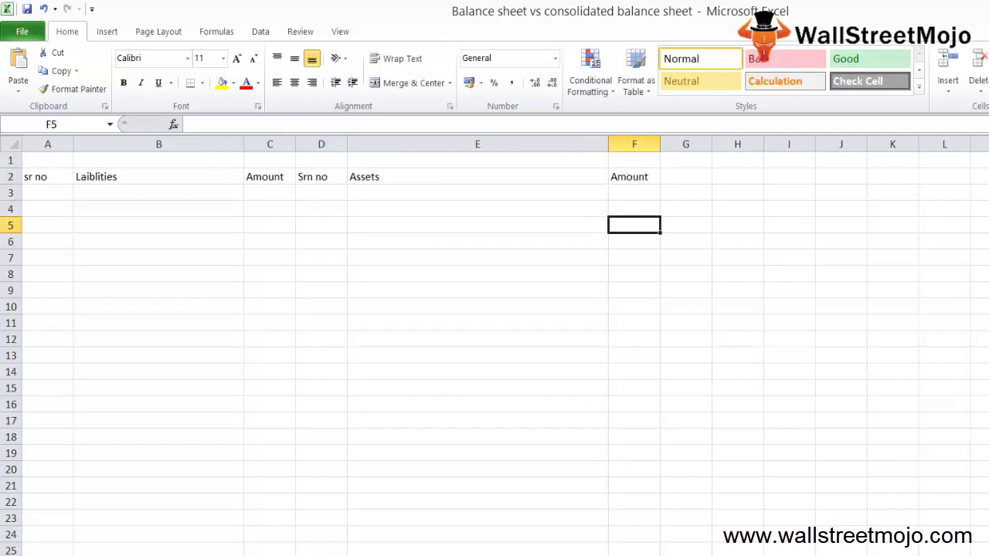
type("4000")
left_click(634, 208)
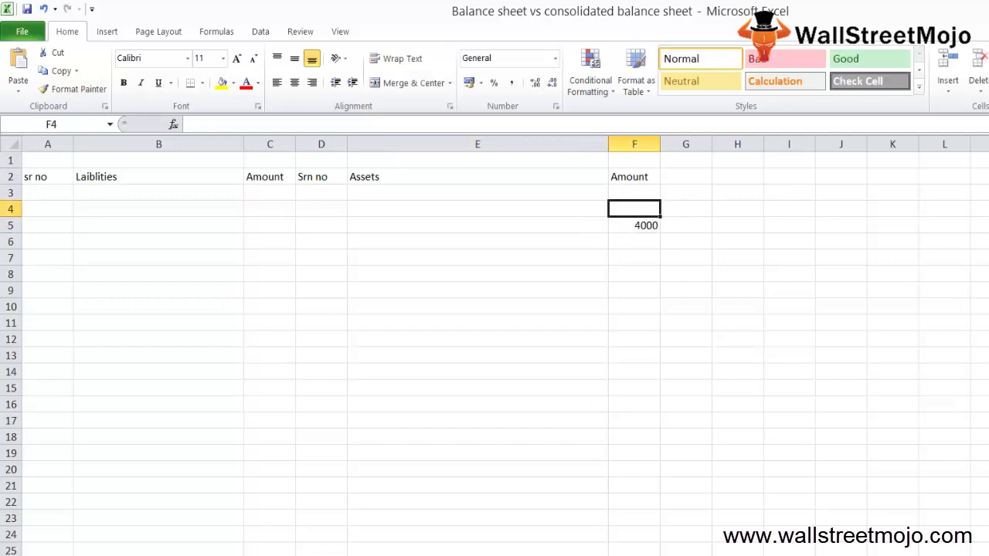
Step: List the asset items F in E3 and M in E4 under the Assets heading
left_click(478, 209)
left_click(478, 192)
type("L")
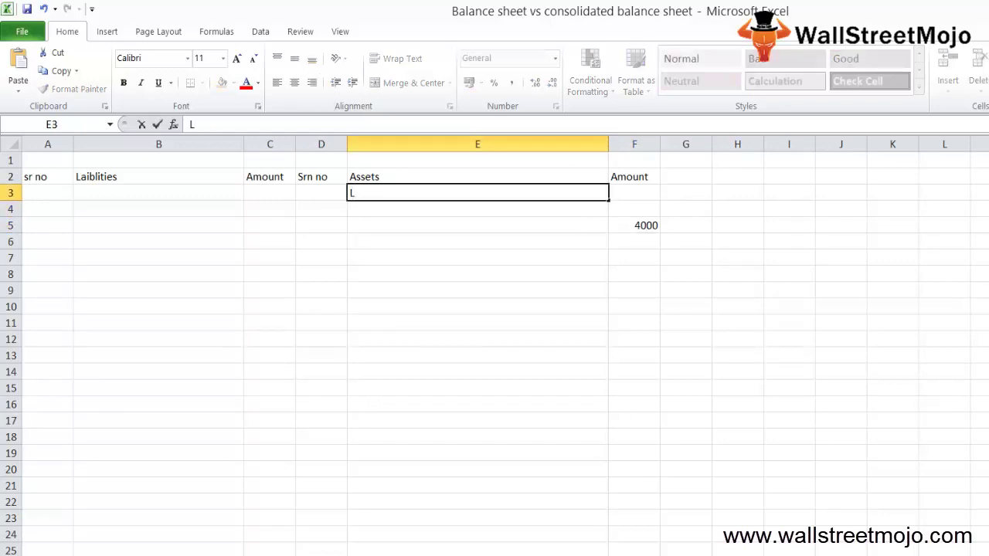
type("F")
left_click(478, 176)
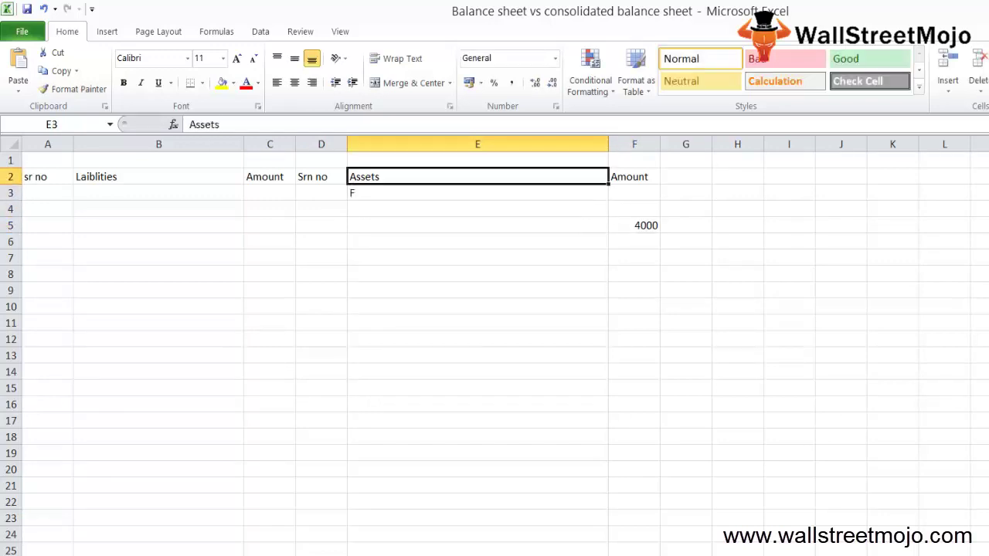
left_click(478, 192)
left_click(477, 209)
type("M")
left_click(477, 192)
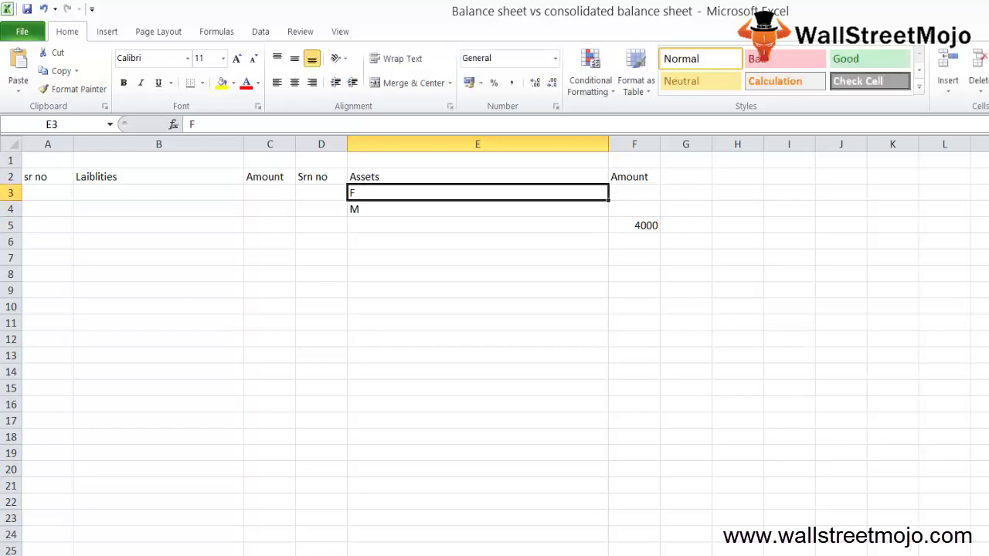
Step: Enter an amount of 2000 for each asset in F3 and F4
left_click(635, 192)
type("2000")
key("Return")
type("2000")
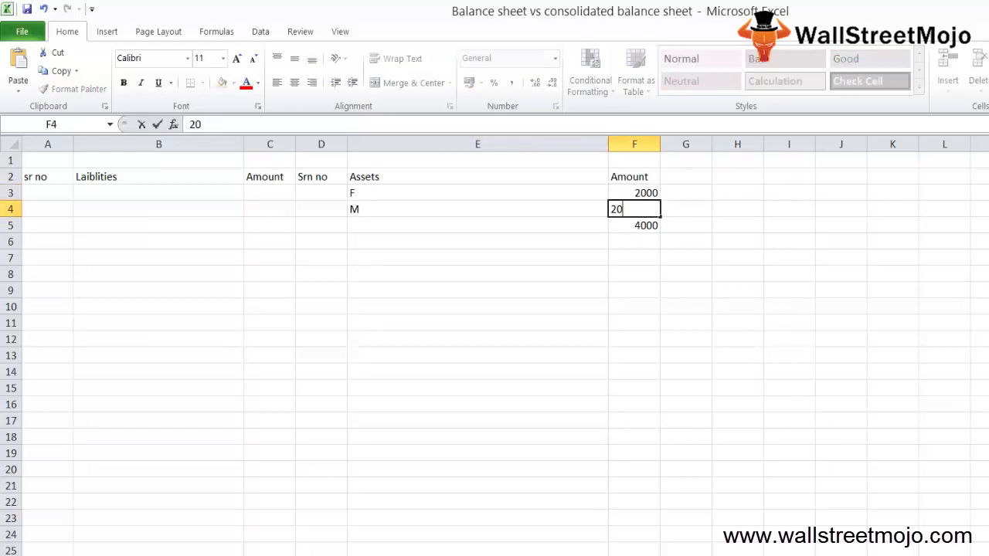
key("Return")
Step: Total the asset amounts in F5 with a formula adding F3 and F4
type("=")
left_click(635, 209)
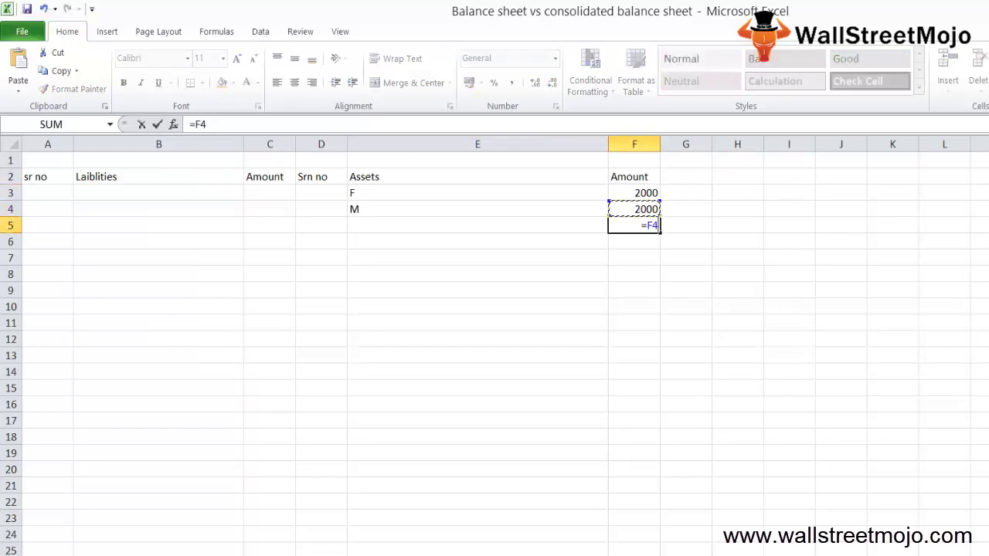
left_click(634, 193)
type("+")
left_click(634, 208)
key("Return")
Step: List the liability items SE in B3 and LIAB in B4 under the Laiblities heading
left_click(478, 241)
key("Left")
key("Left")
key("Left")
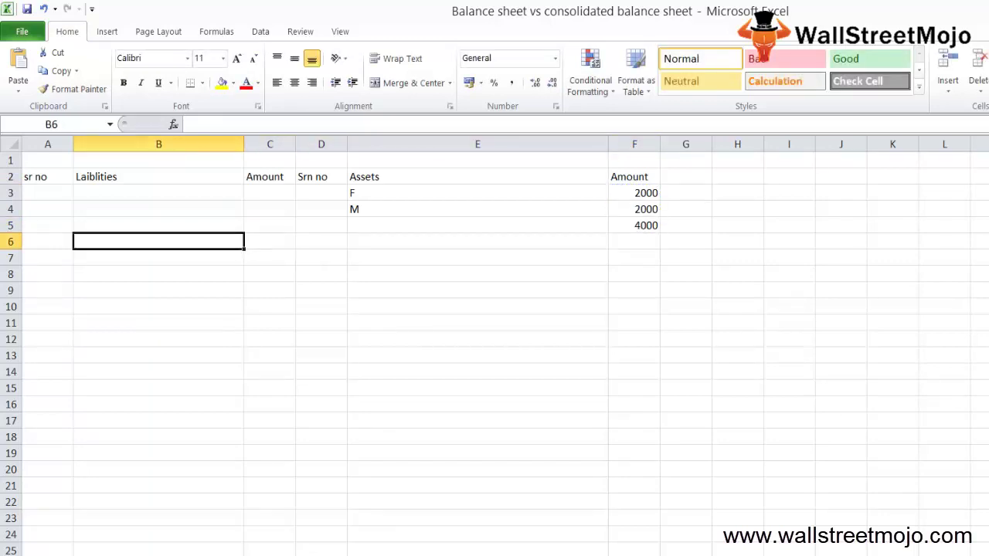
key("Up")
key("Up")
key("Up")
type("SE")
key("Return")
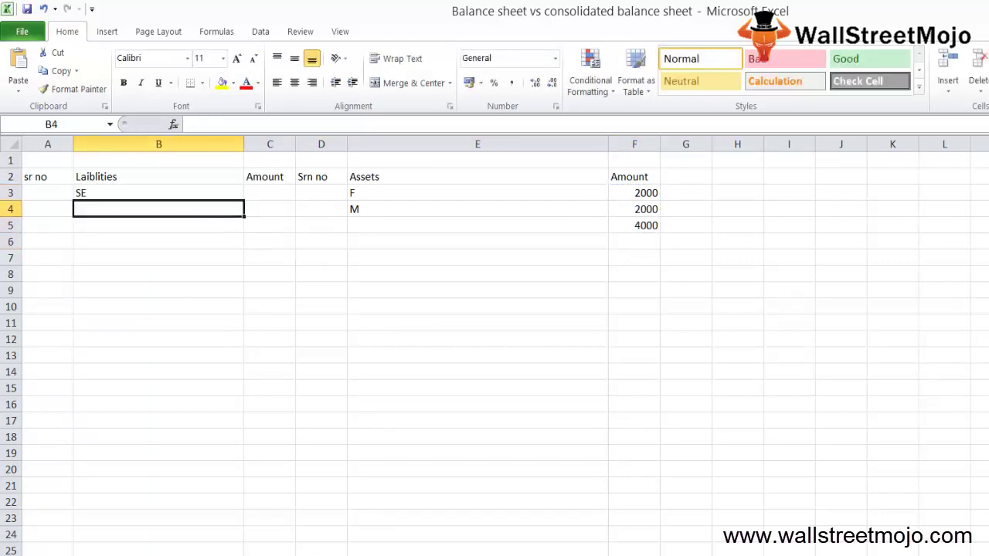
type("LIAB")
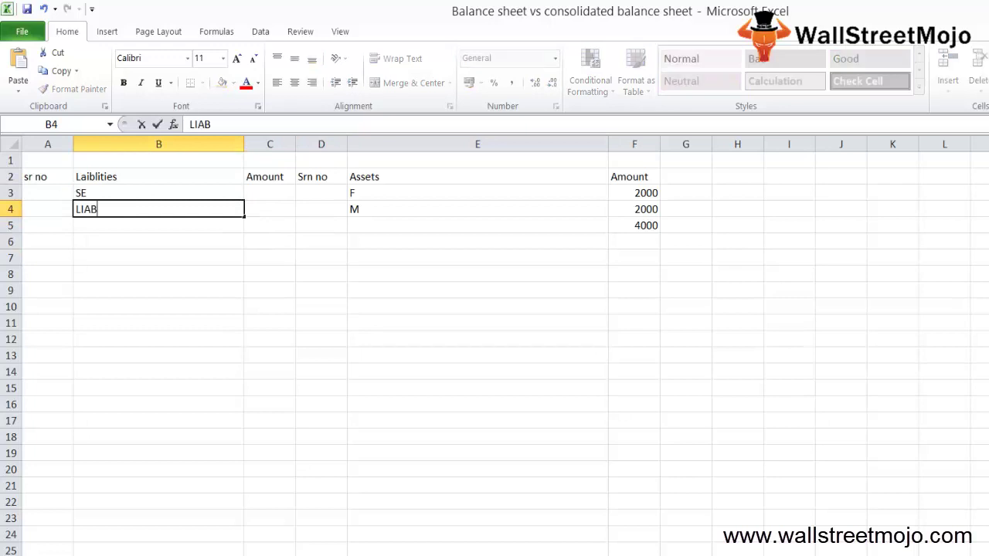
left_click(270, 176)
Step: Enter an amount of 2000 for each liability item in C3 and C4
left_click(270, 193)
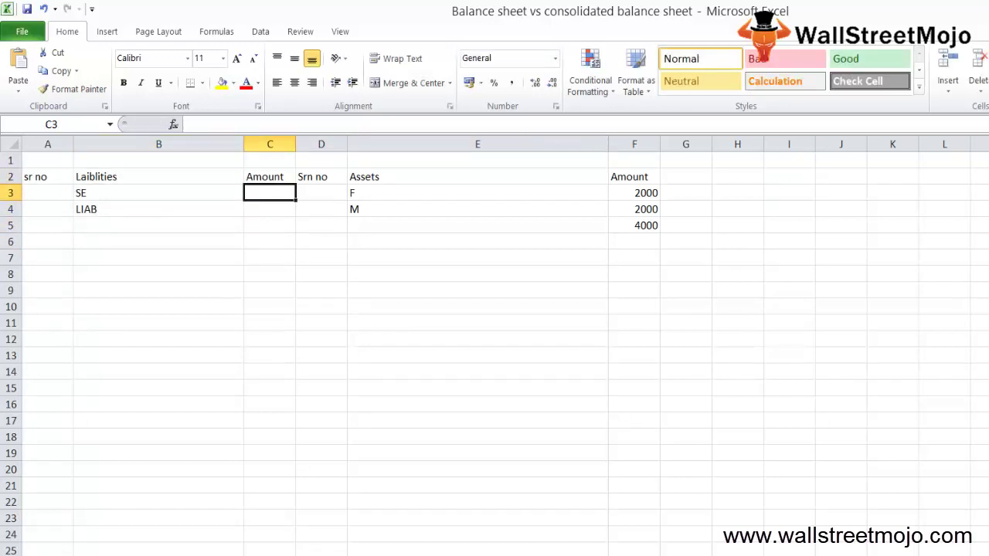
type("2000")
key("Return")
type("20")
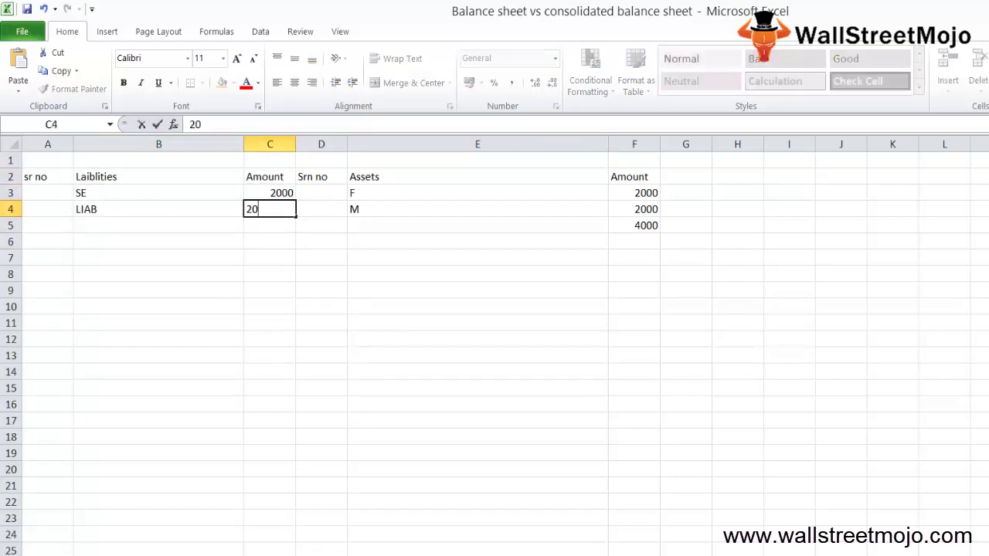
type("00")
key("Return")
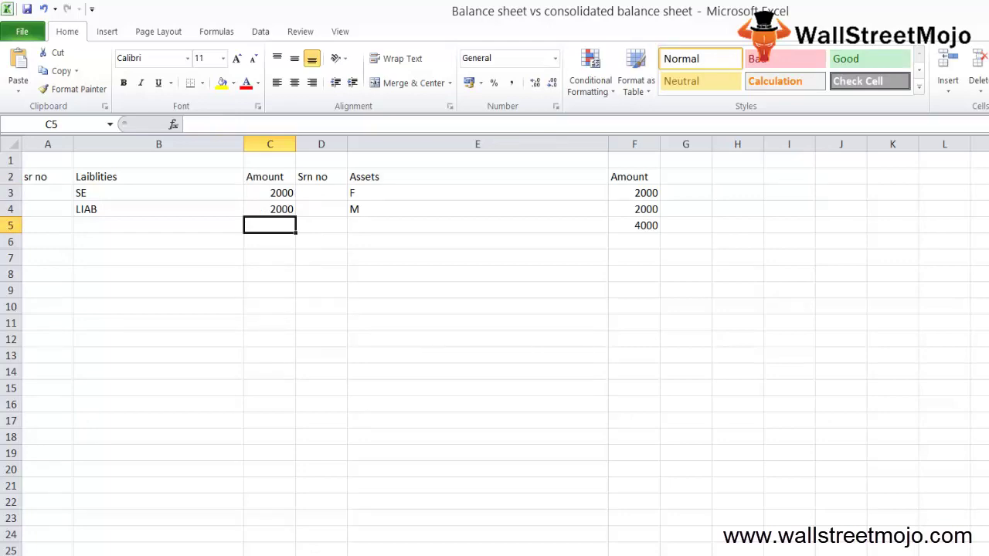
Step: Total the liability amounts in C5 with a formula adding C4 and C3
type("=")
key("Up")
type("+")
key("Up")
key("Up")
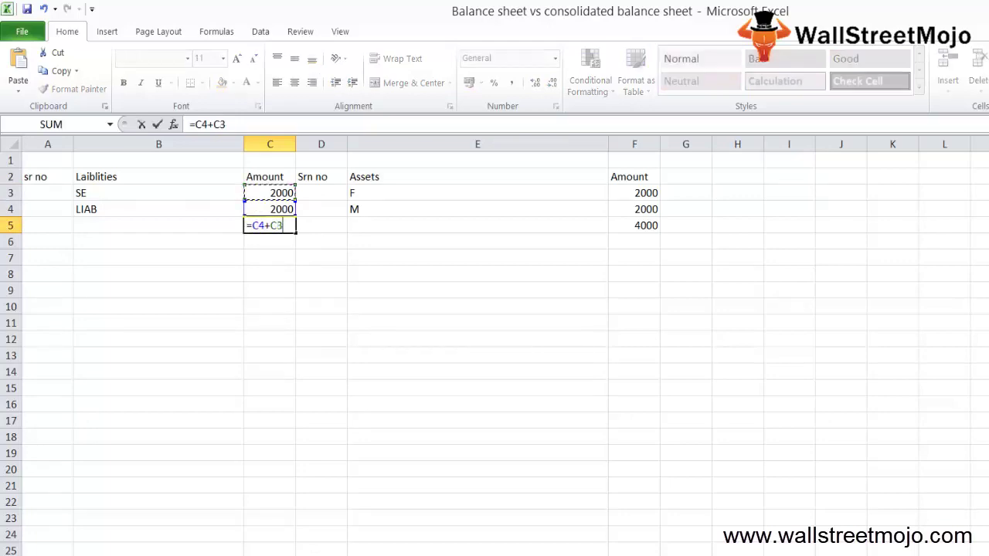
key("ctrl+Return")
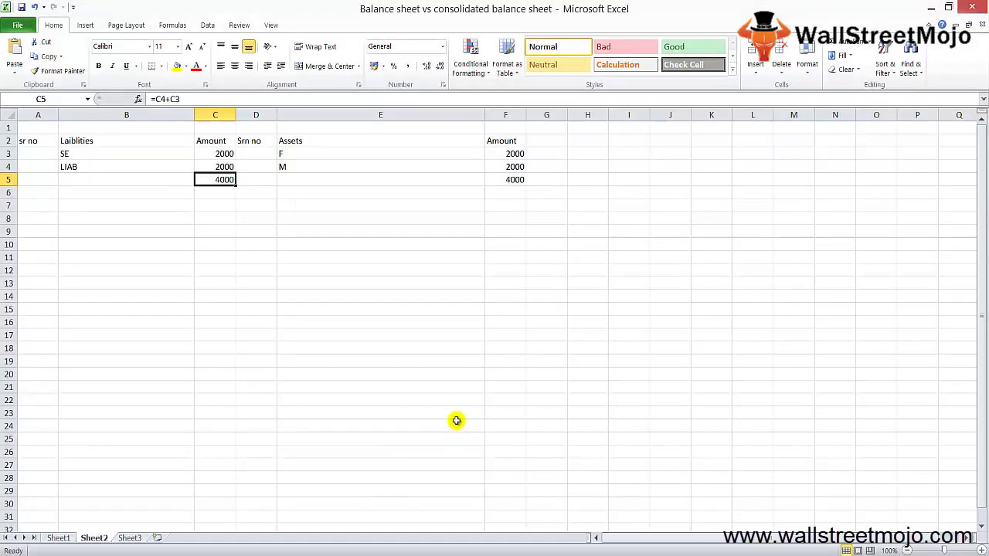
key("Up")
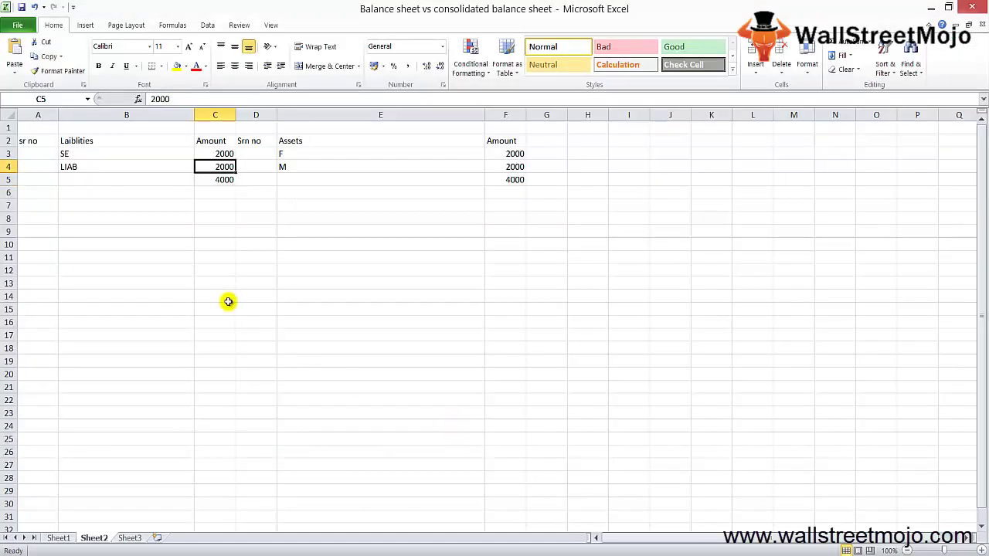
key("Up")
key("Down")
key("Down")
key("Right")
key("Right")
key("Up")
key("Up")
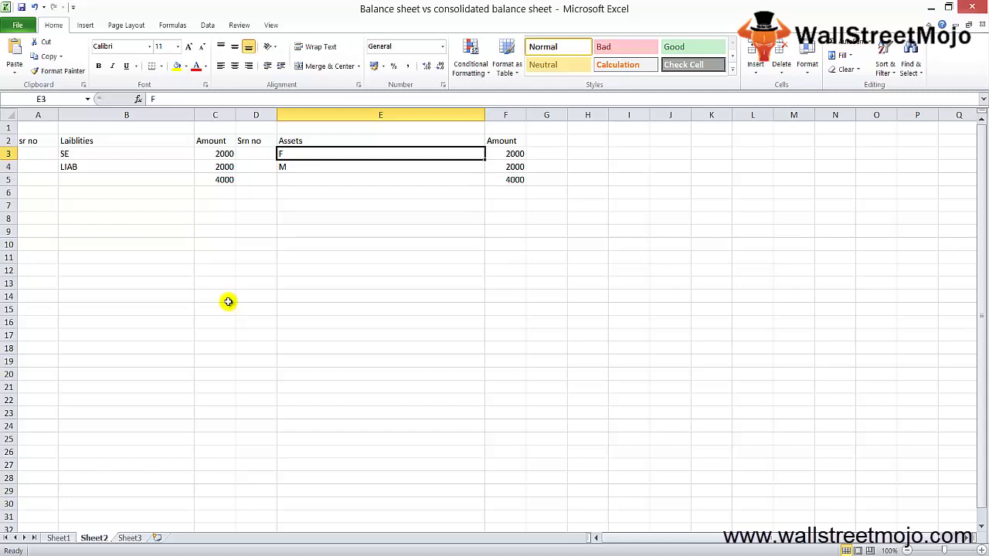
key("Up")
key("shift+space")
key("Down")
key("Left")
key("Left")
key("Left")
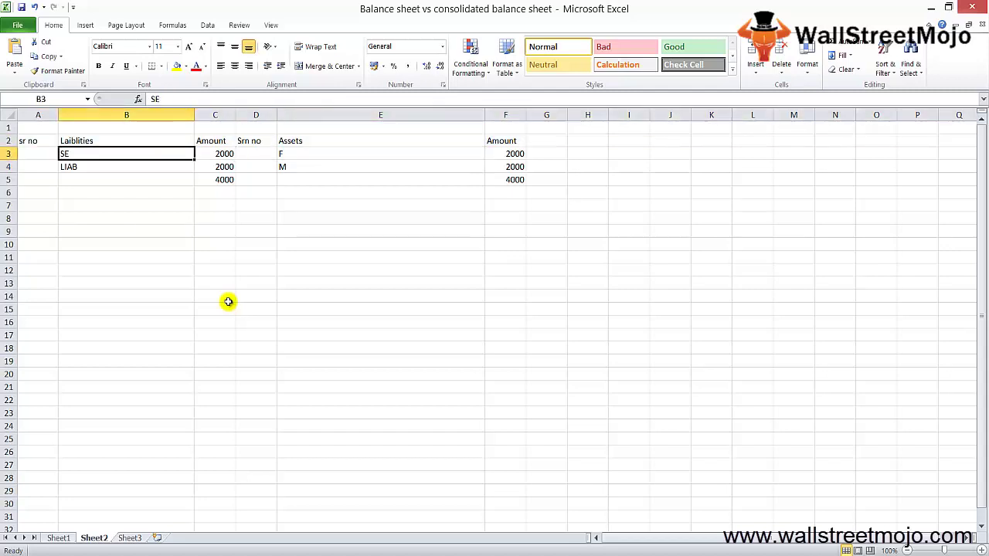
key("shift+Down")
key("Right")
key("shift+Down")
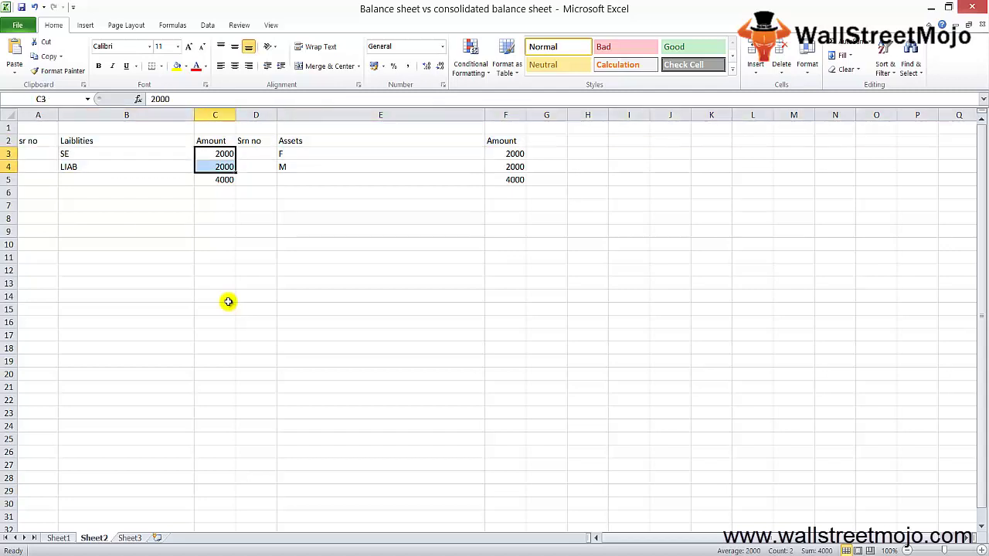
key("shift+Up")
Step: Label the totals row with Liab in B5 and assets in E5
key("Left")
key("Down")
key("Down")
type("La")
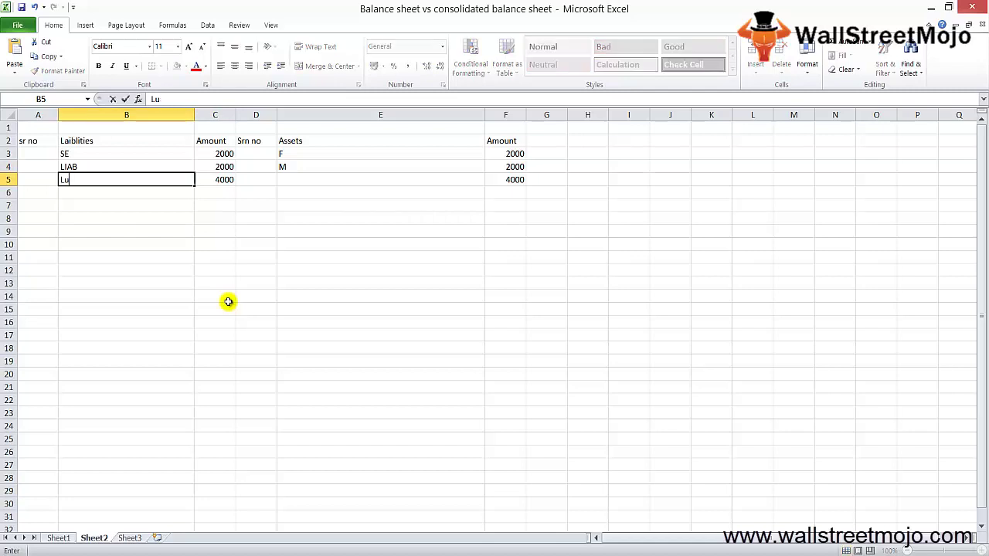
type("ab")
key("Right")
key("Right")
key("Right")
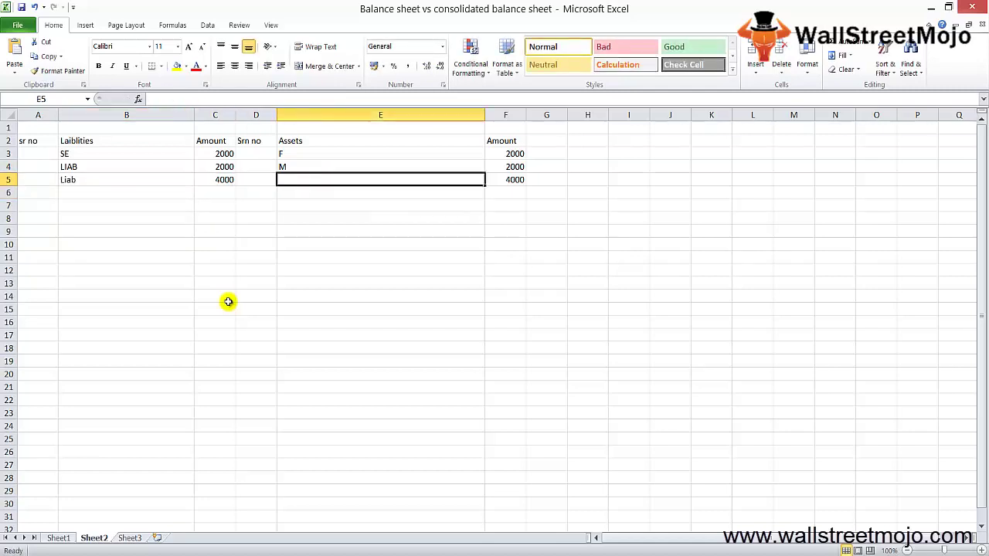
type("assets")
key("Return")
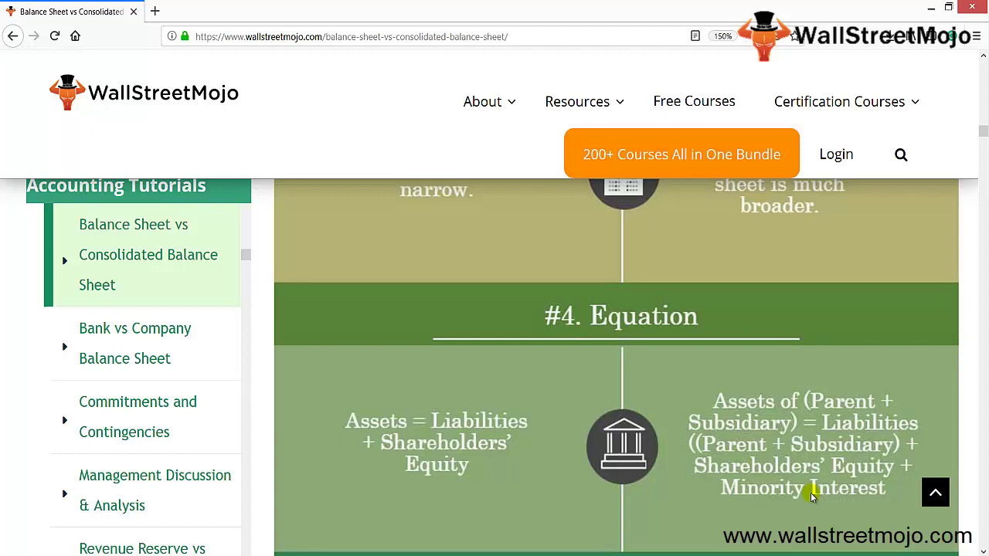
Step: View the web article's #5 Complexity comparison, and enter Holding in B8 of the Excel sheet
scroll(811, 497, "down", 3)
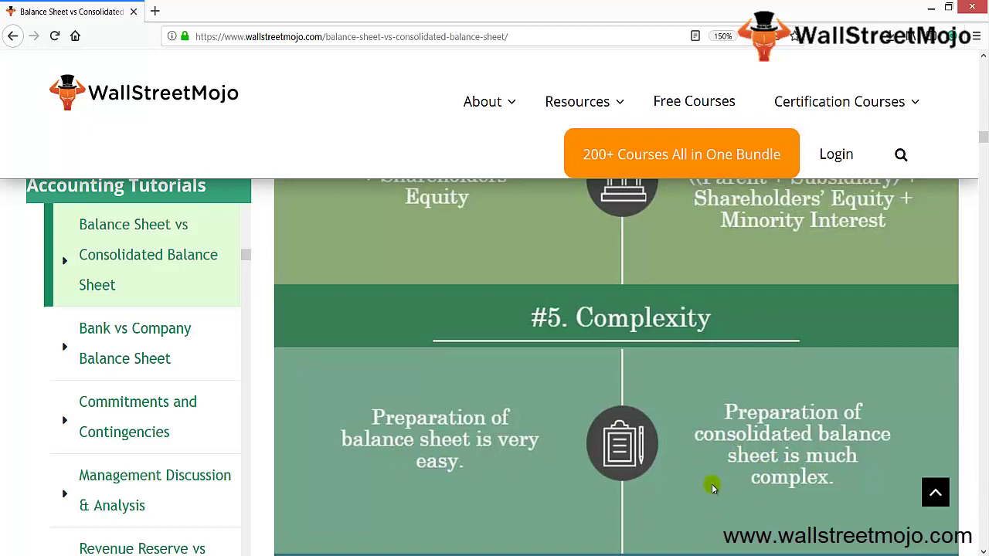
key("Down")
key("Down")
key("Down")
key("Left")
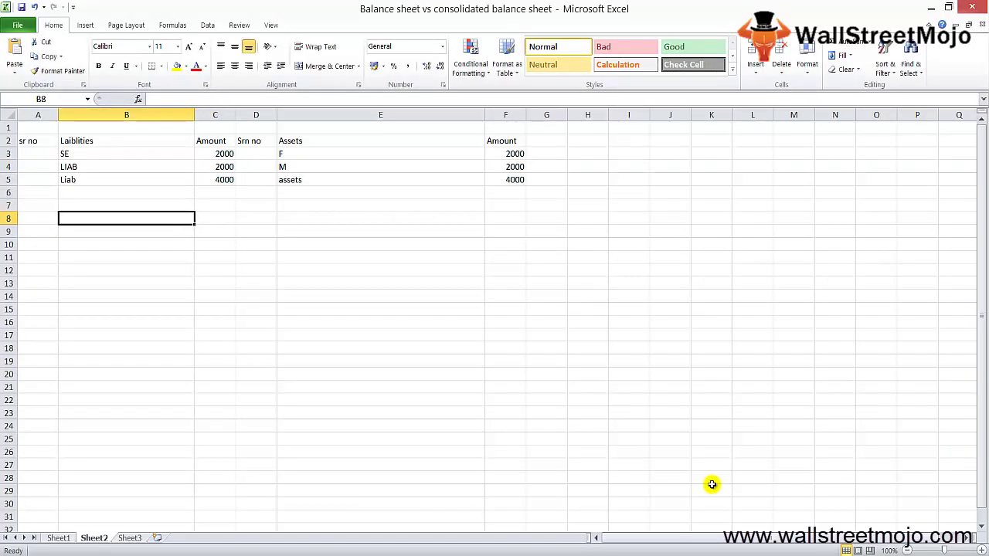
type("Holding")
key("Return")
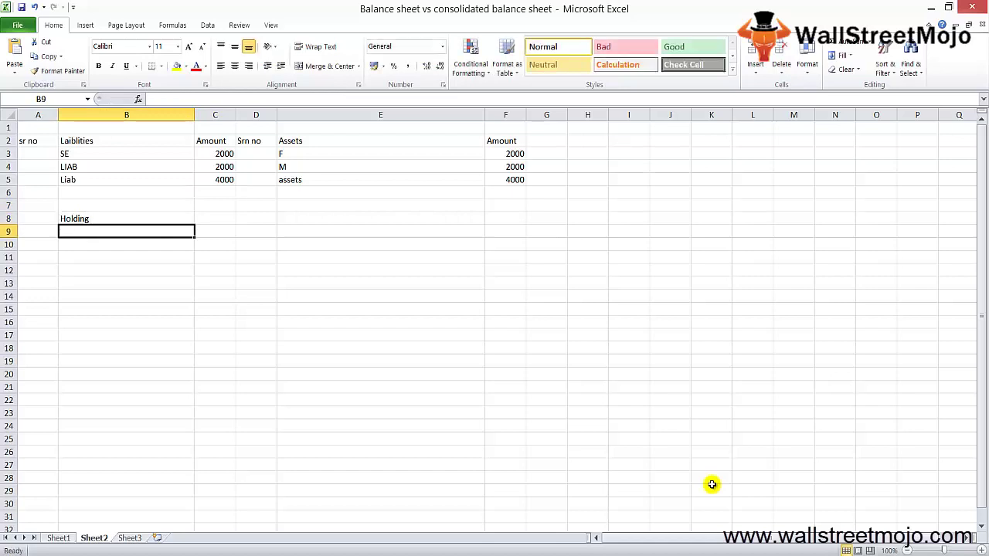
Step: List the related entity types Sub in B10, JV in B11 and Ass in B12 beneath Holding
key("Down")
type("Sub")
key("Return")
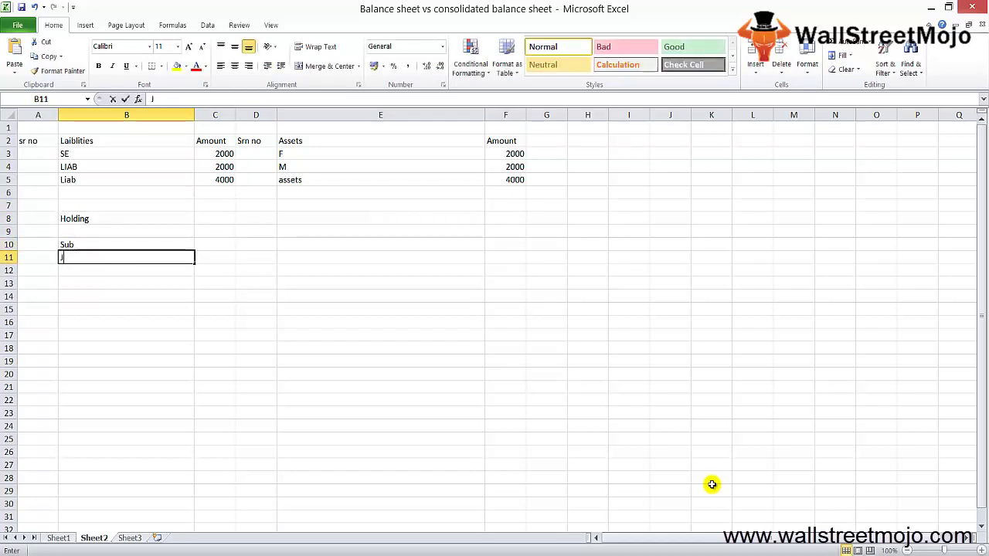
type("JV")
key("Up")
key("Down")
key("Down")
type("Ass")
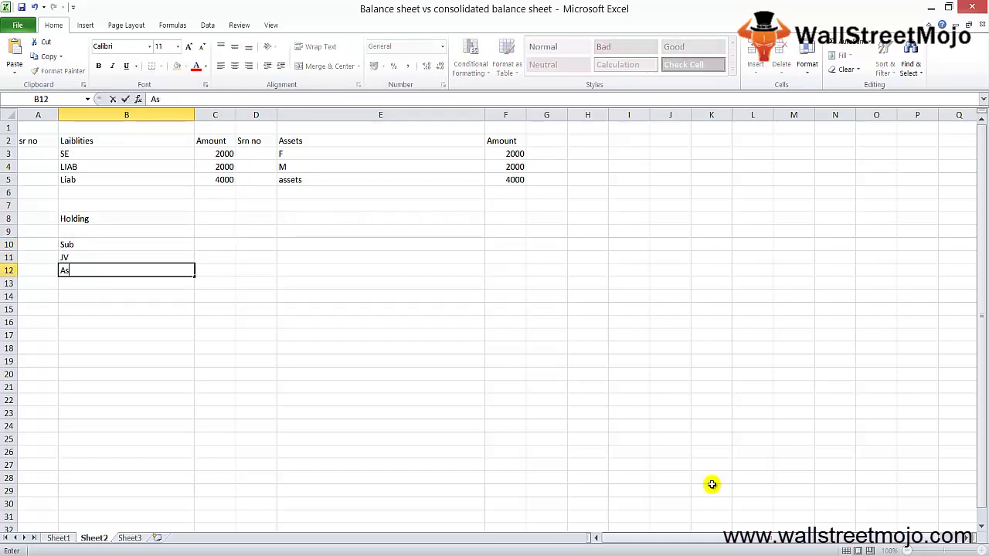
key("Return")
key("Up")
key("Up")
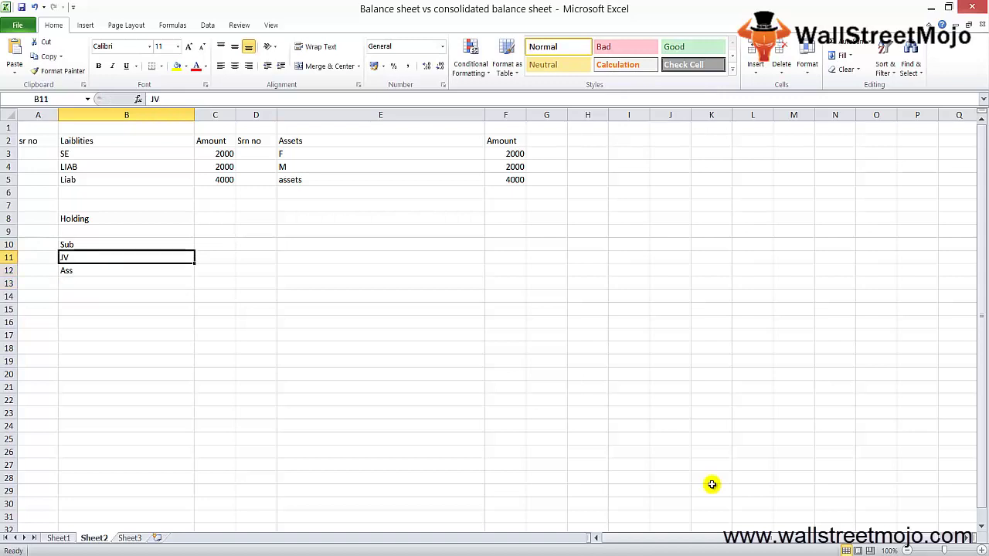
key("Up")
key("Right")
key("shift+Down")
key("shift+Down")
key("shift+Down")
key("Down")
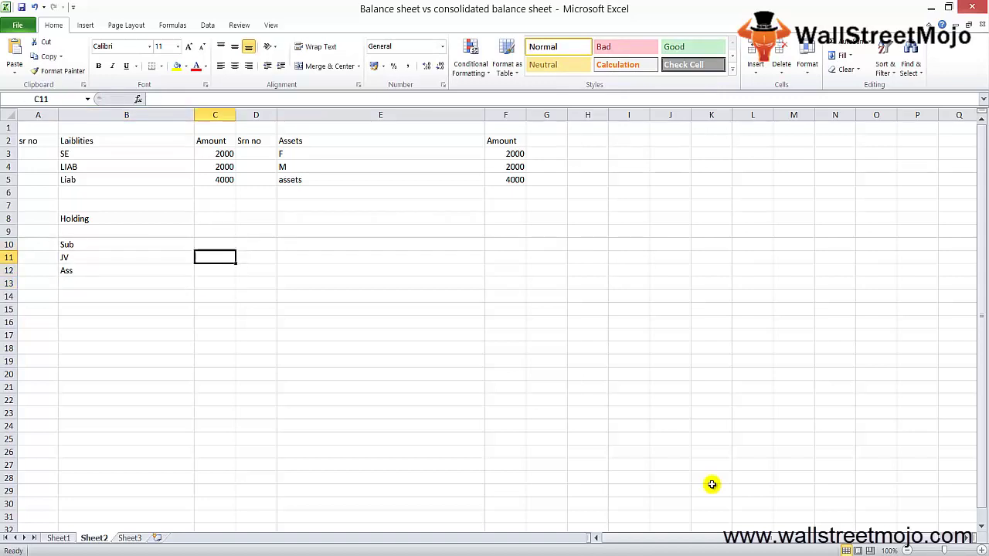
key("Down")
key("shift+Up")
key("shift+Up")
key("shift+Up")
key("shift+Left")
key("shift+Left")
key("shift+Up")
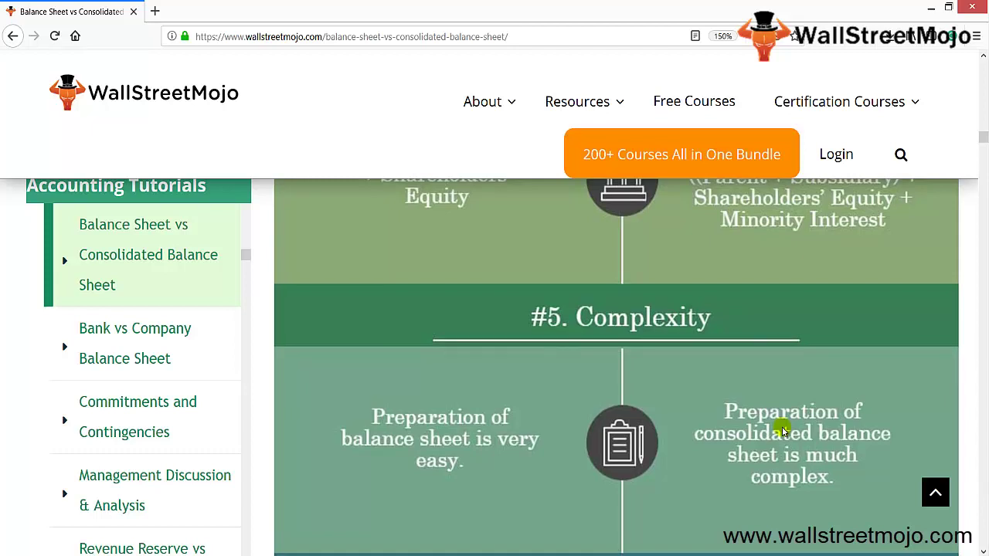
Step: Read the web article's comparison points from #6 Time consumption through #9 Pre-requisite
scroll(782, 431, "down", 3)
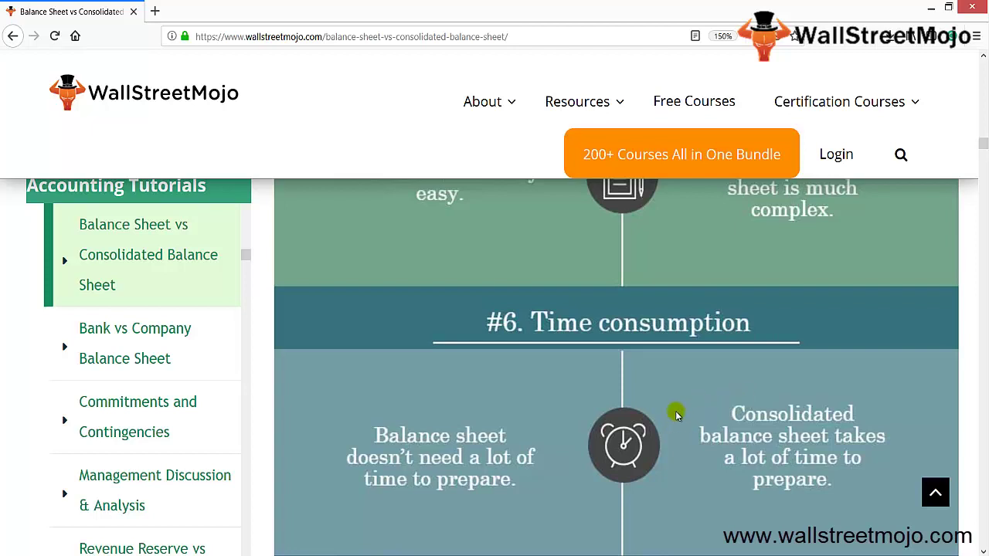
scroll(677, 413, "down", 5)
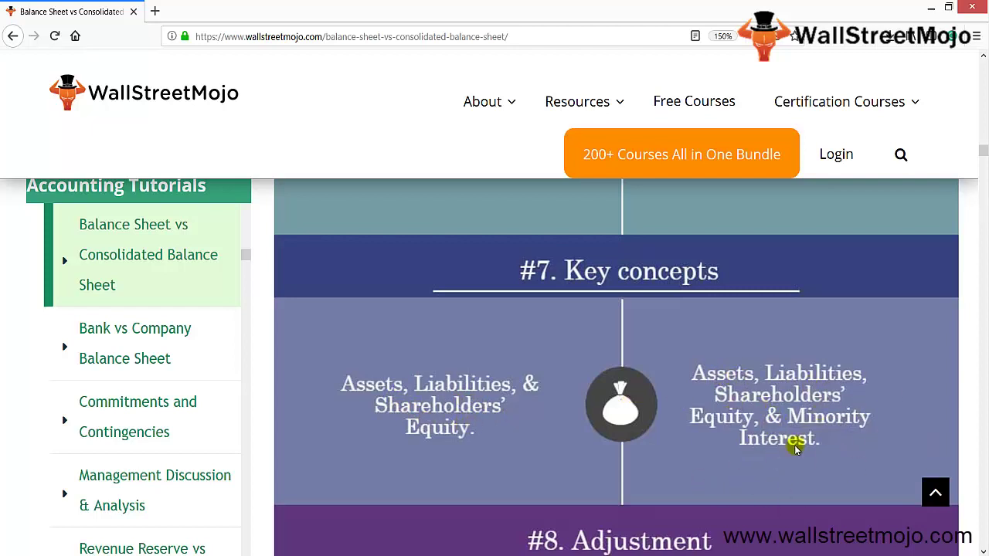
scroll(796, 447, "down", 3)
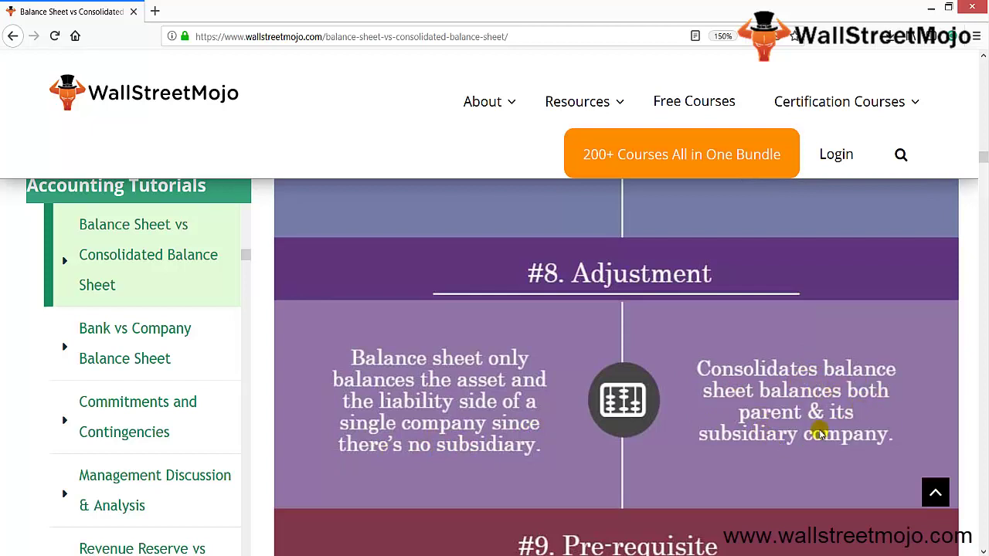
scroll(808, 427, "down", 3)
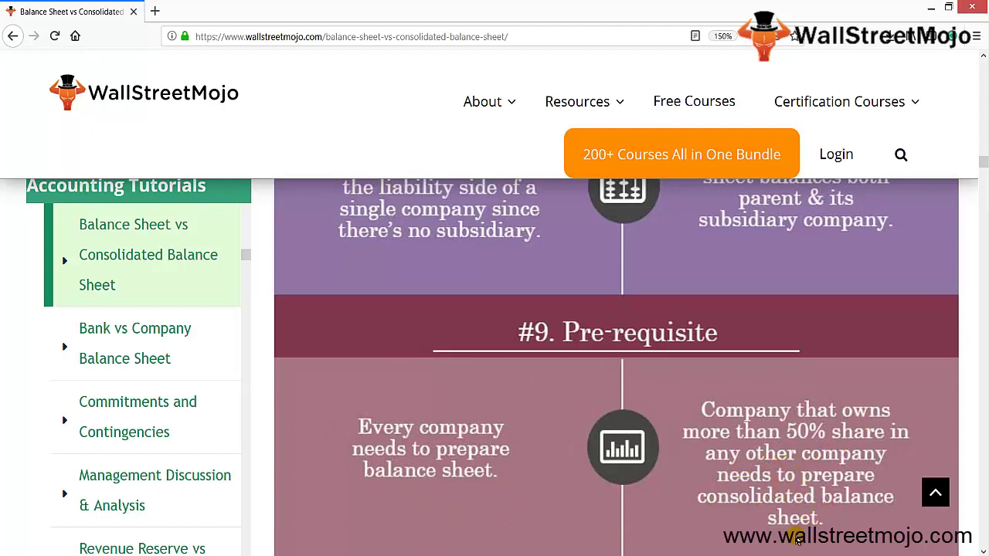
Step: Switch to the Excel sheet and enter the holding company label HOLDIng ABC in B14
key("alt+Tab")
key("Down")
key("Down")
key("Left")
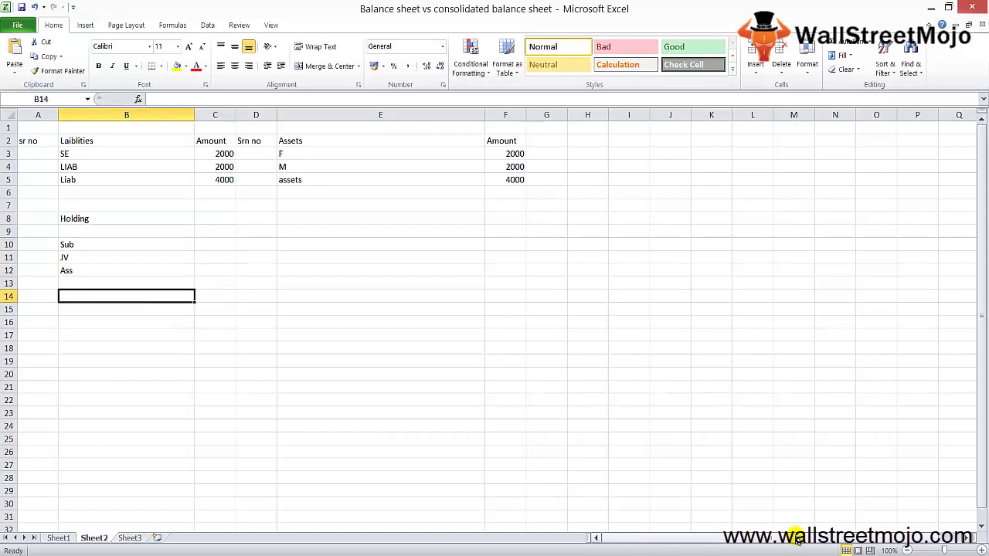
type("HOLDing")
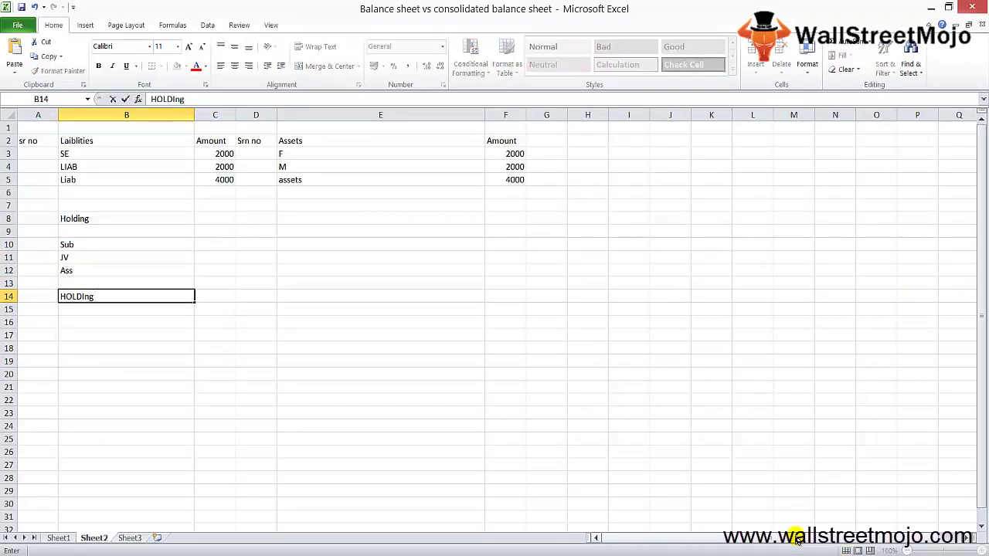
type(" ABC")
key("Return")
Step: List the companies A, B and C in E14 to E16 beside the holding company label
key("Up")
key("Right")
key("Right")
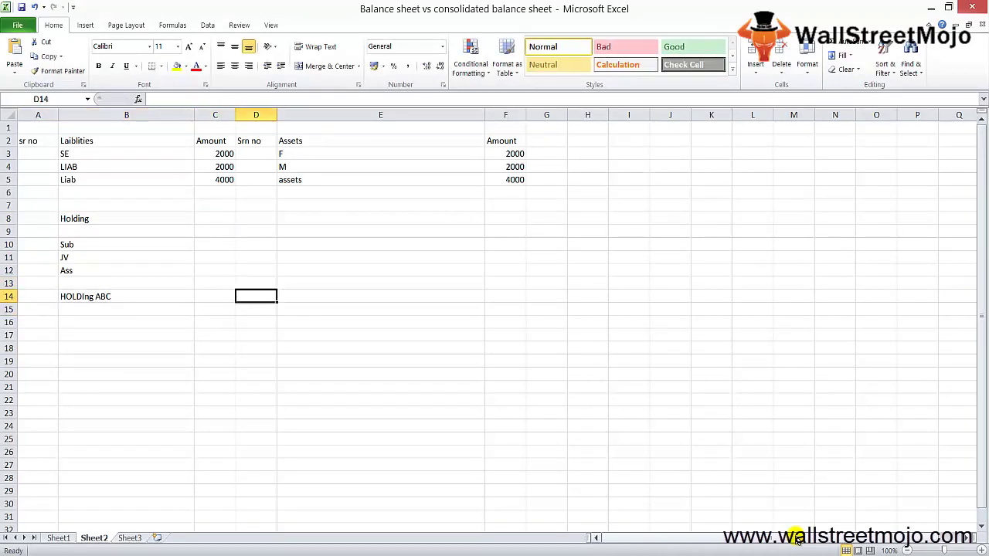
key("Right")
type("A")
key("Up")
key("Down")
key("Down")
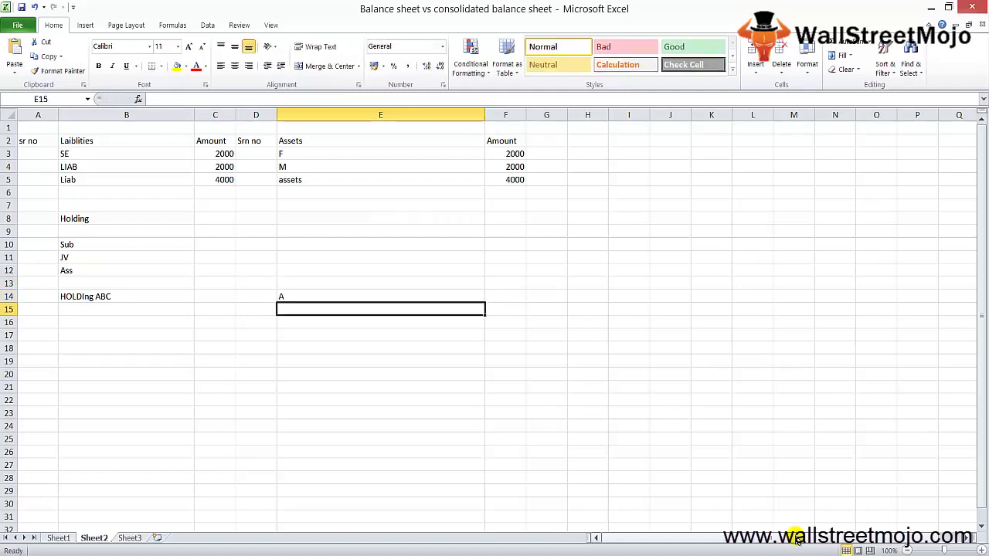
type("C")
type("B")
key("Return")
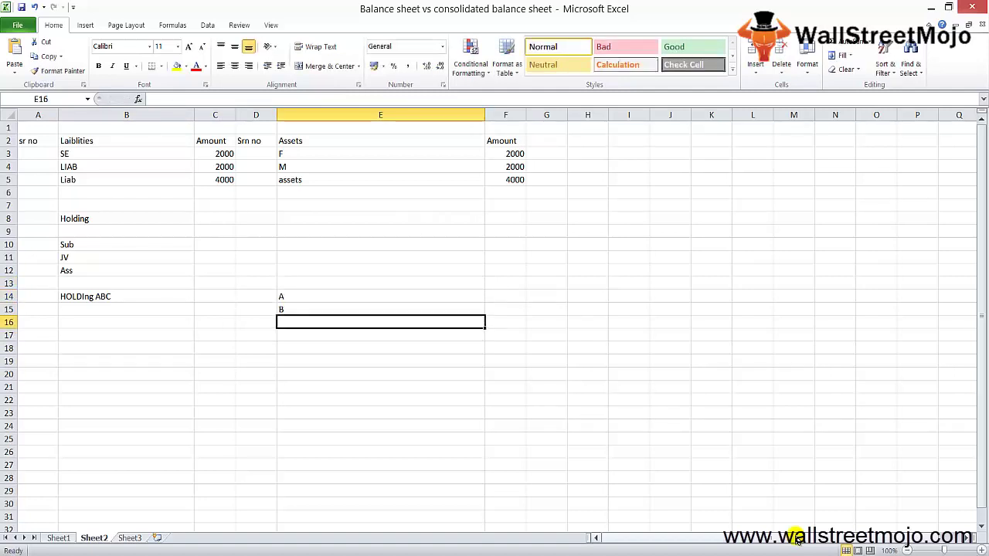
type("C")
Step: Enter the ownership shares 50%, 40% and 30% in D14 to D16 for companies A, B and C
key("Up")
key("Up")
key("Left")
key("Left")
key("Right")
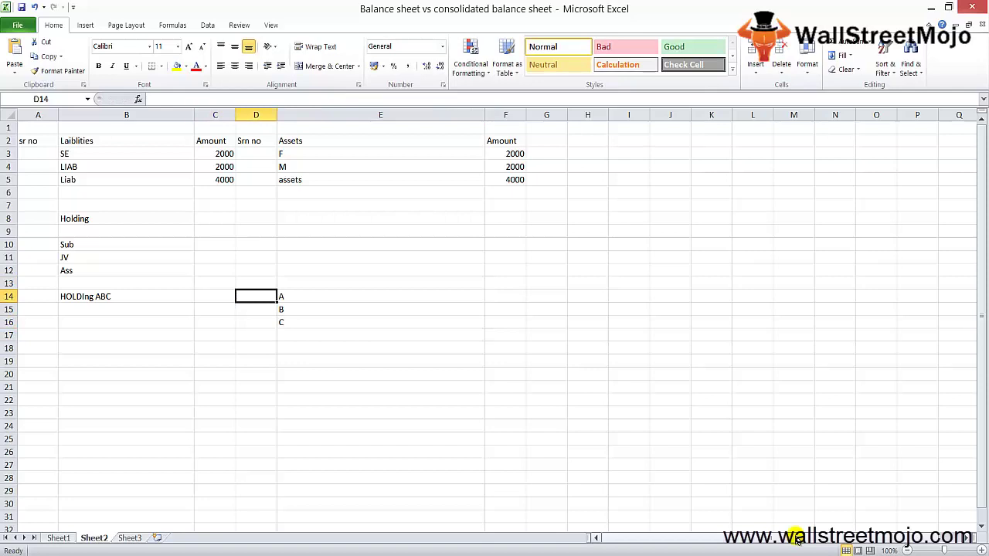
key("Left")
key("Left")
key("Right")
key("Right")
type("50%")
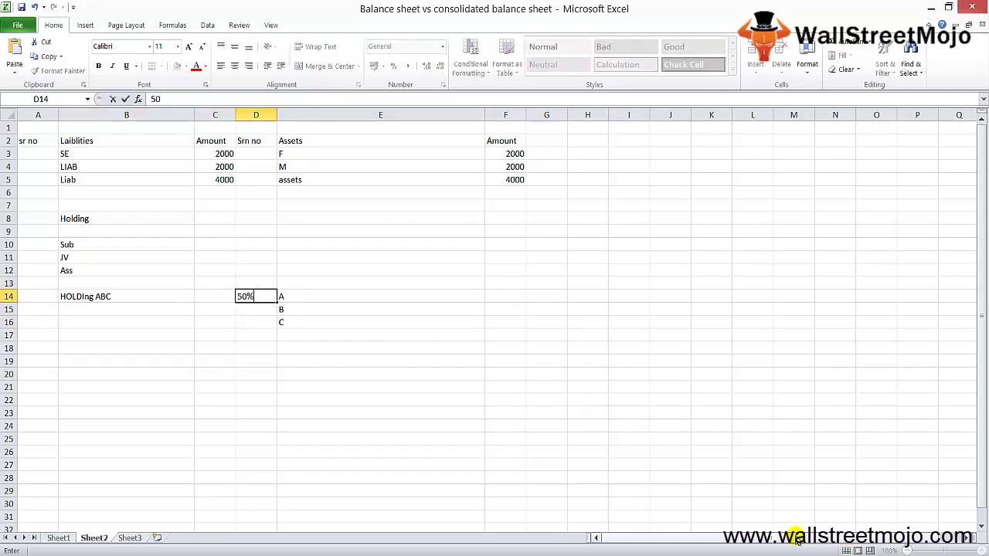
key("Return")
type("40%")
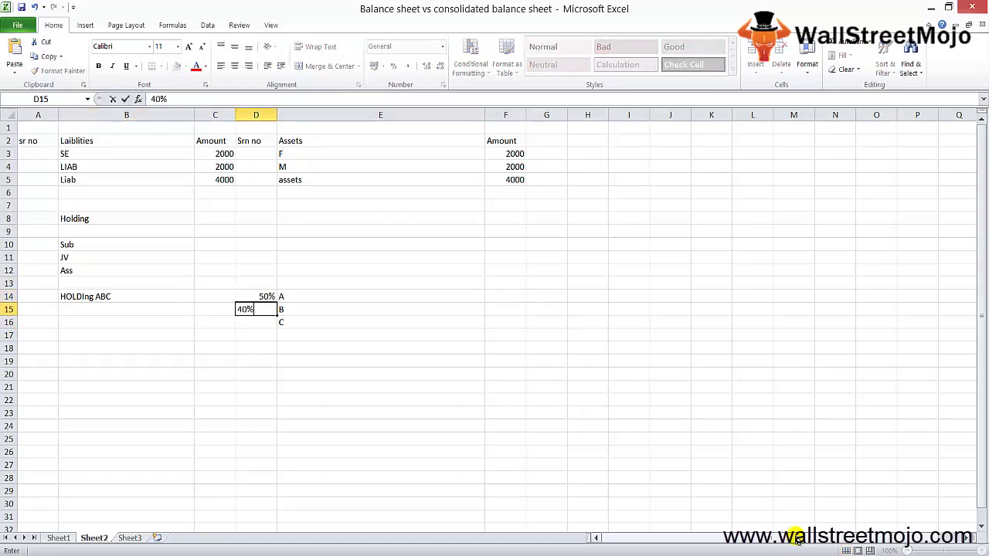
key("Return")
type("30")
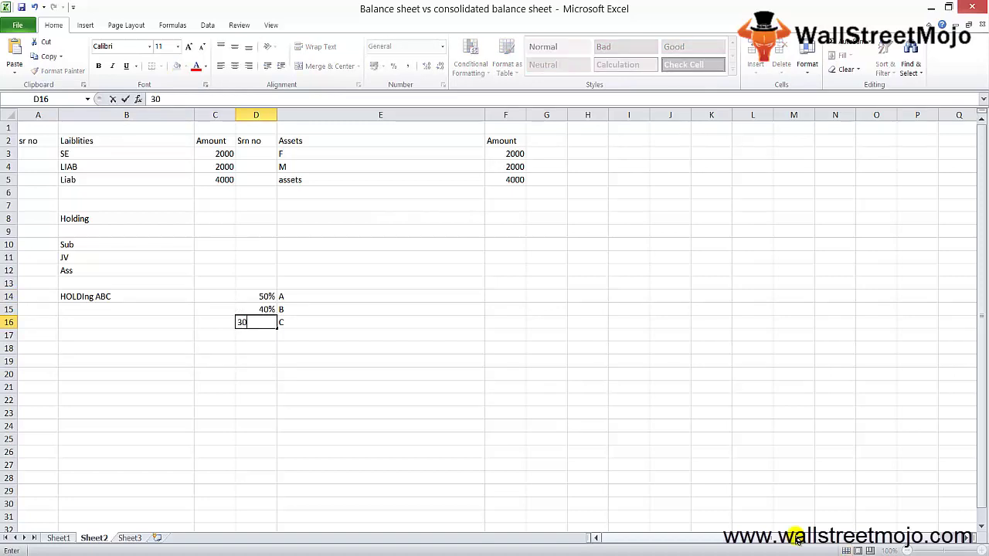
type("%")
key("Return")
key("Up")
key("Up")
key("Up")
key("Down")
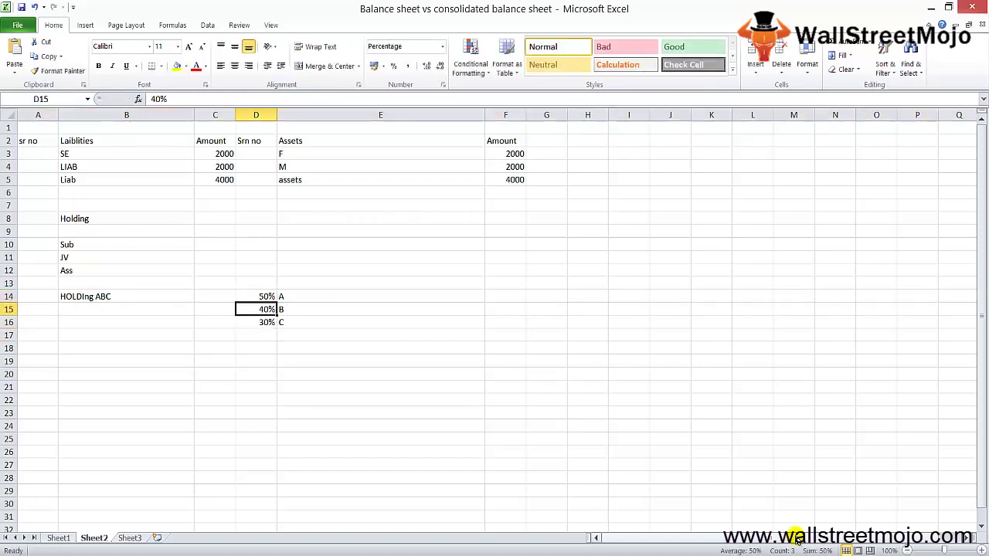
key("Up")
key("shift+space")
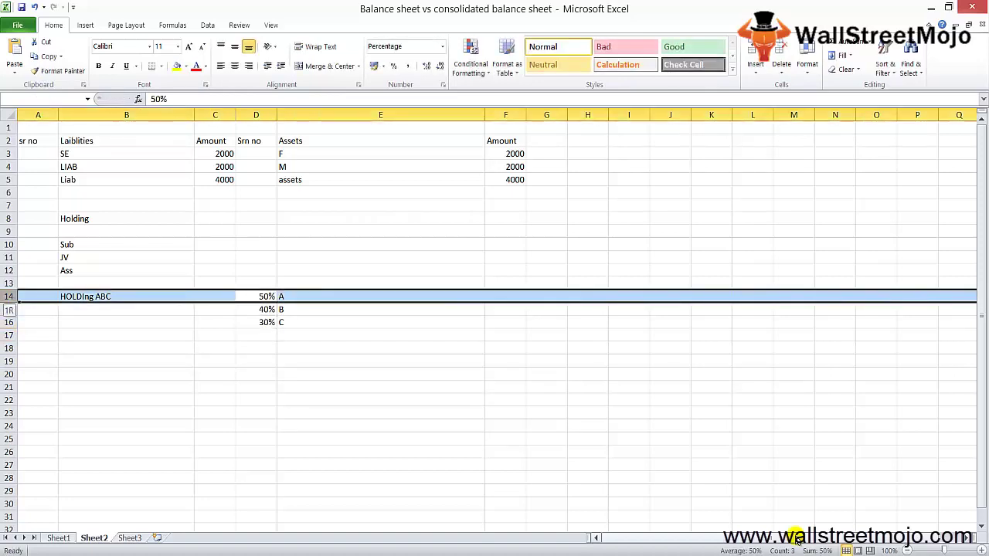
key("Right")
key("shift+space")
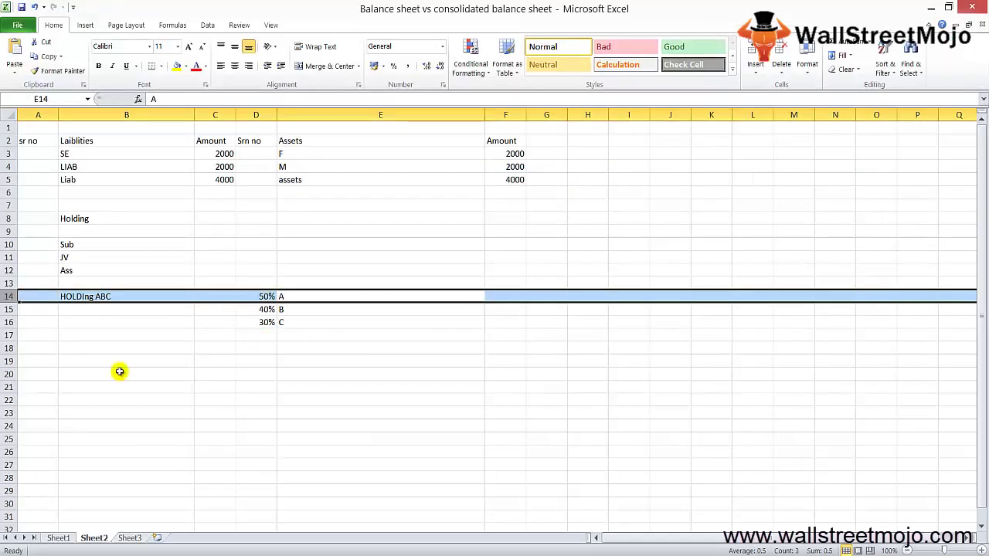
left_click(78, 371)
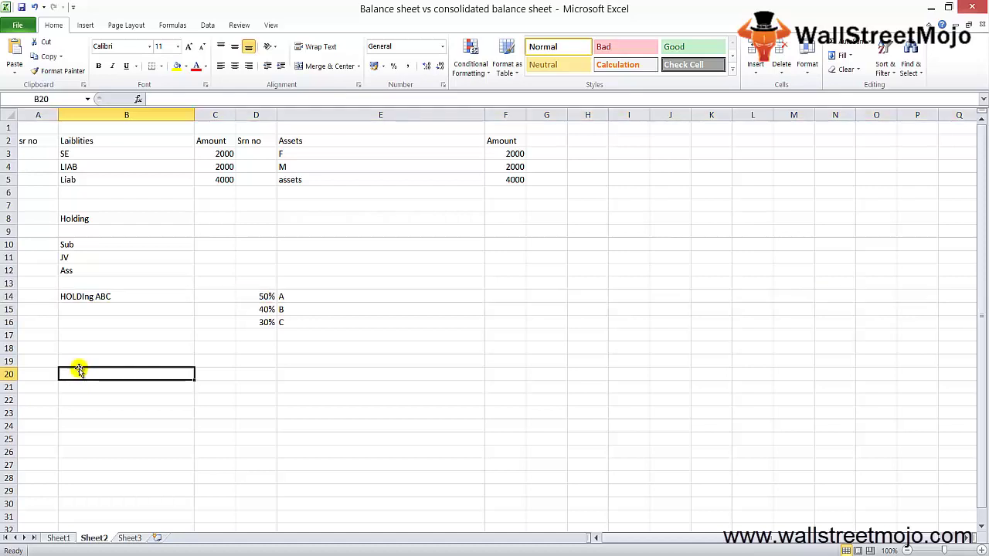
key("Tab")
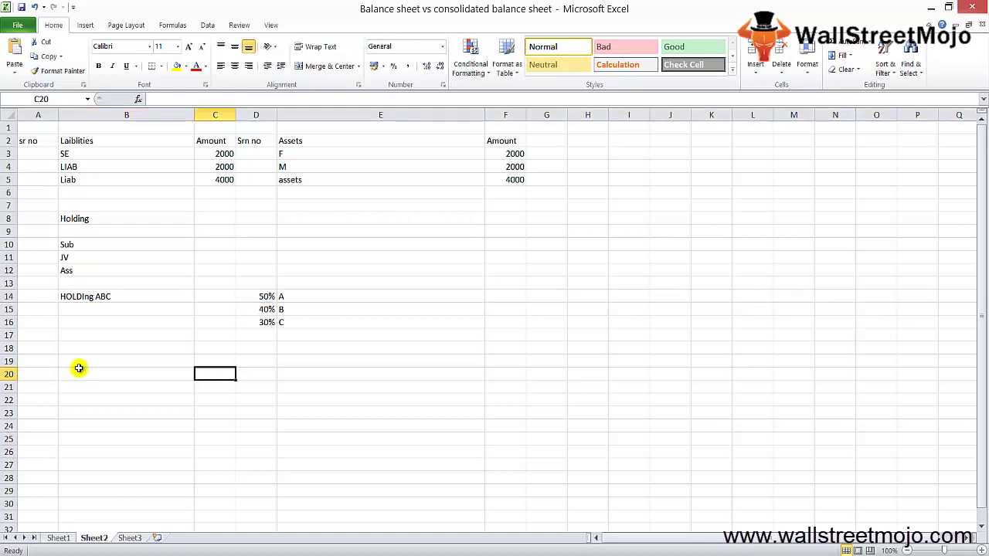
Step: Enter a second ownership example in row 20: ABC in B20, 100% in C20 and B in D20
type("100%")
left_click(78, 369)
type("AB")
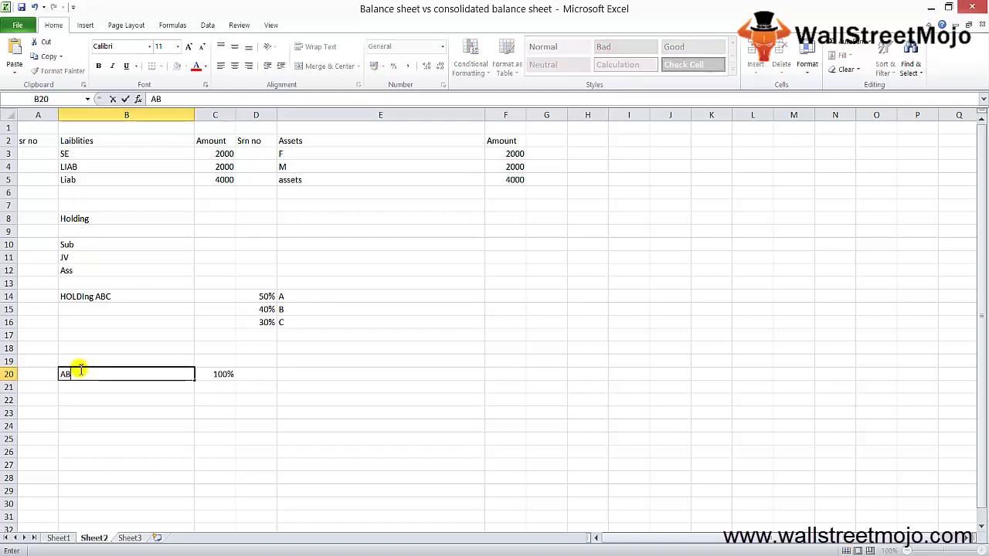
type("C")
key("Tab")
key("Tab")
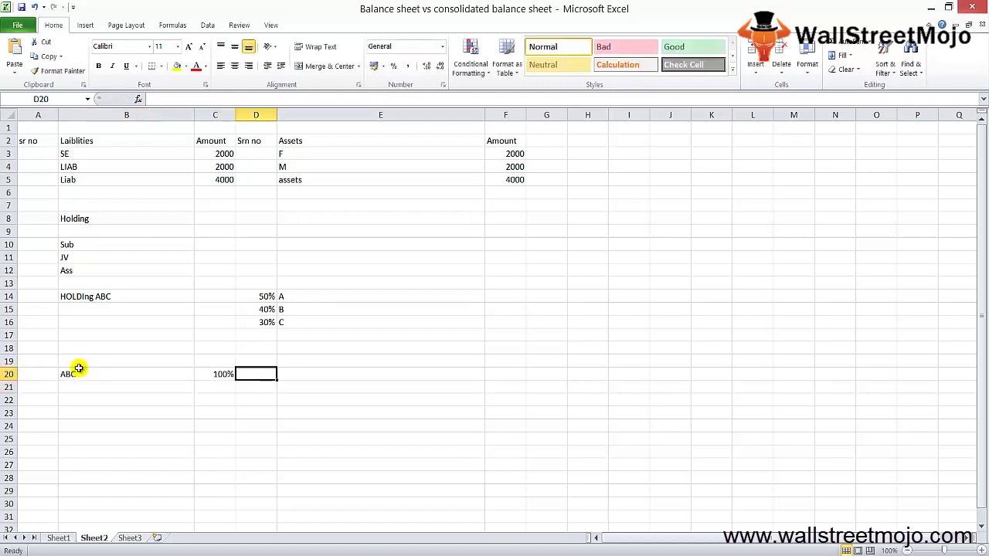
type("B")
key("Return")
Step: Enter the label CBS in B21, directly below ABC
key("Up")
key("Down")
key("Left")
key("Left")
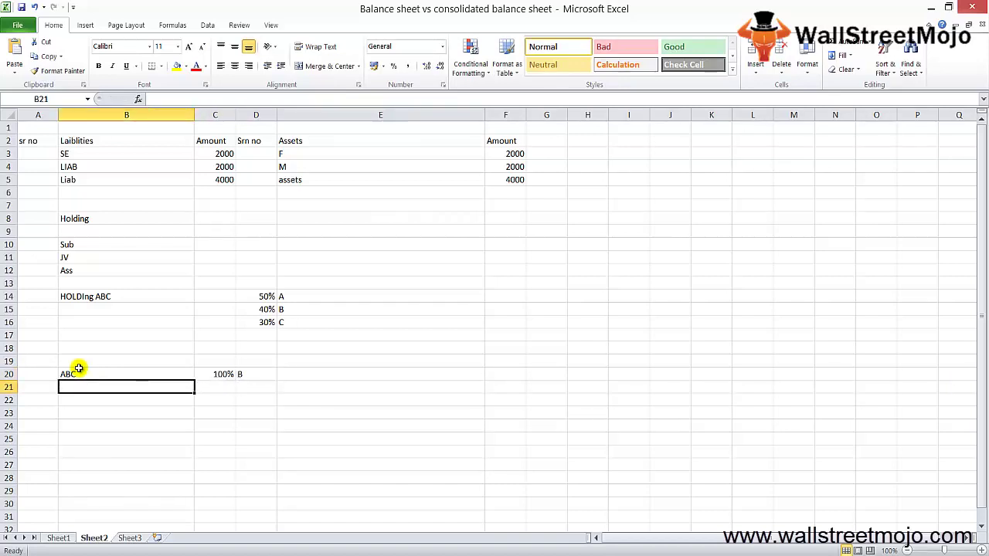
type("CBS")
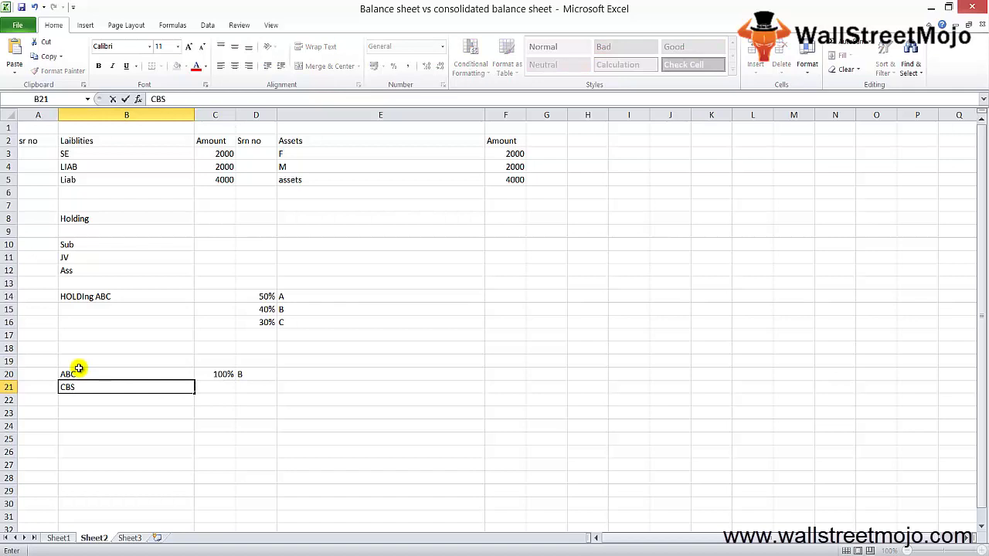
left_click(78, 371)
key("shift+Right")
key("shift+Right")
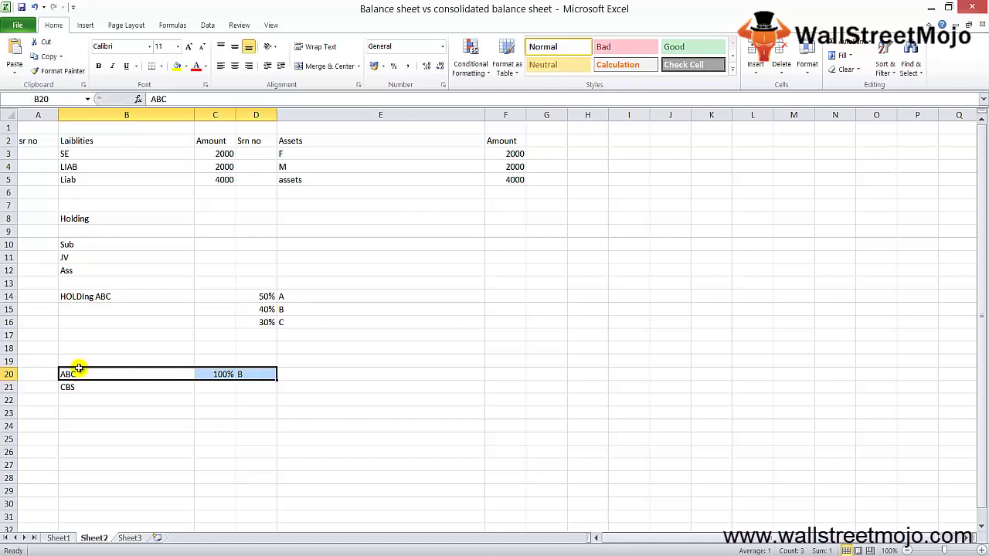
key("Down")
key("Down")
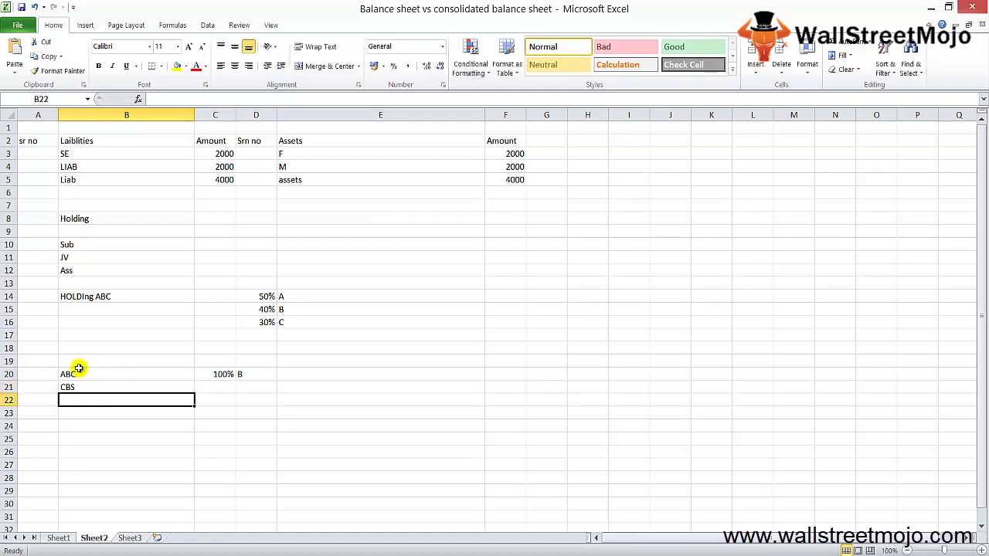
key("Up")
key("Down")
key("Right")
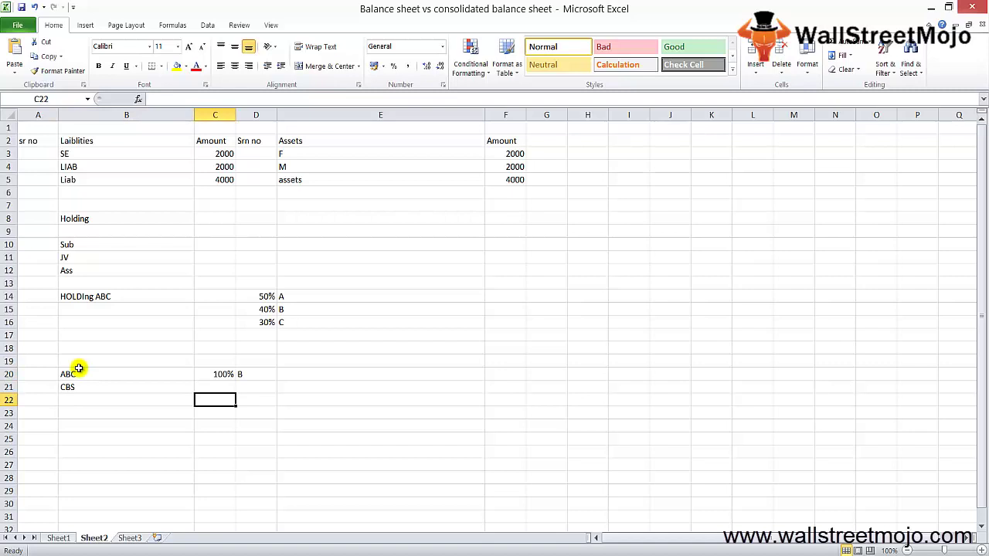
key("Up")
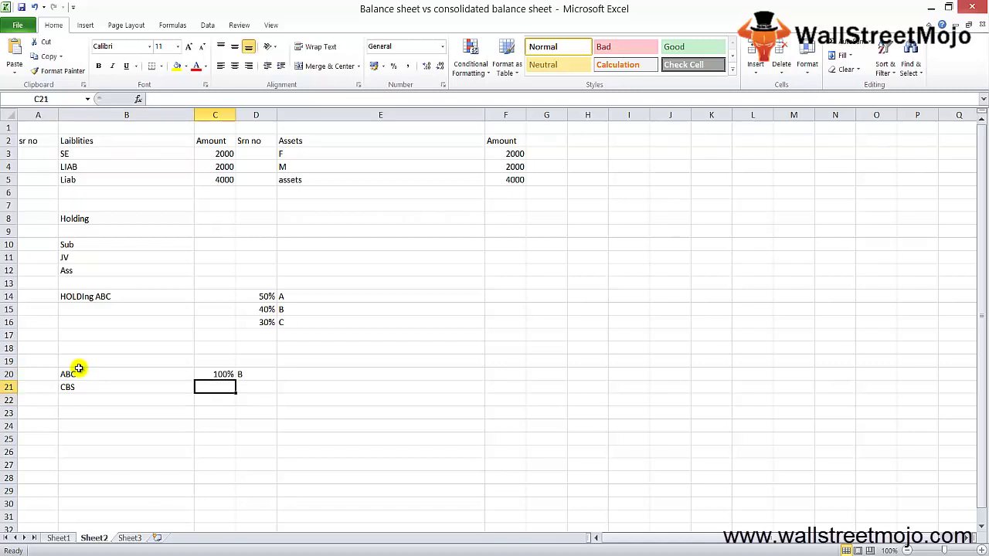
key("Left")
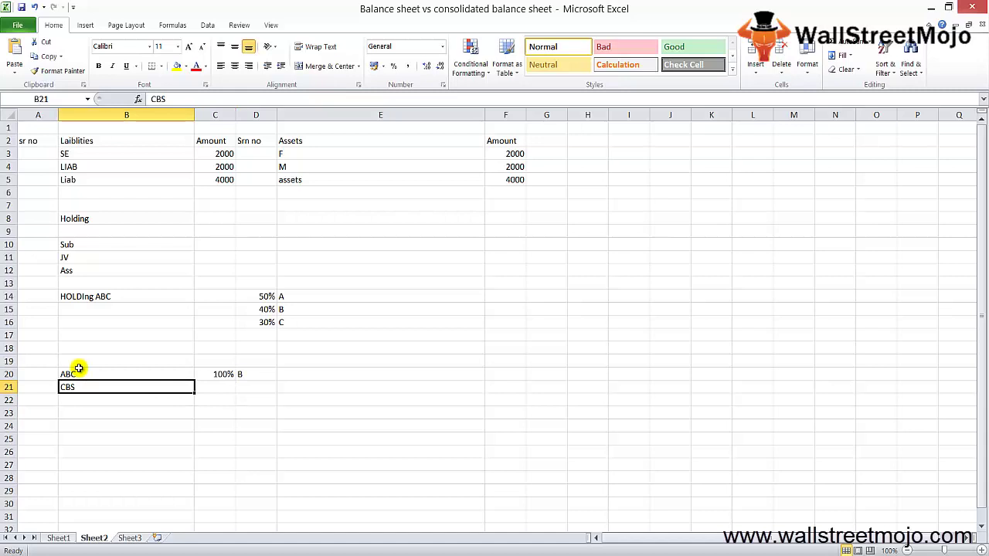
Step: Enter the label MI in B23, two rows below CBS
key("Down")
key("Down")
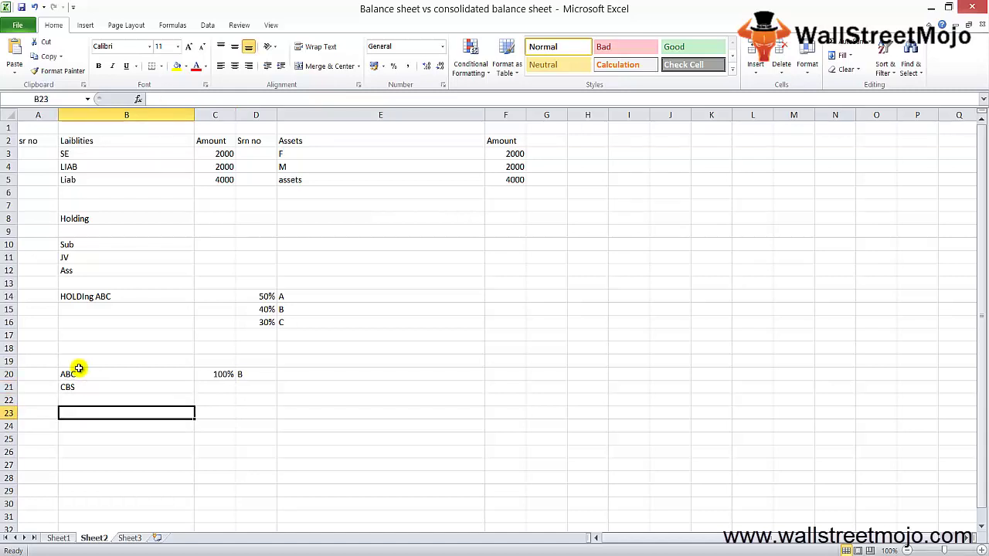
type("Sum")
key("BackSpace")
key("BackSpace")
key("BackSpace")
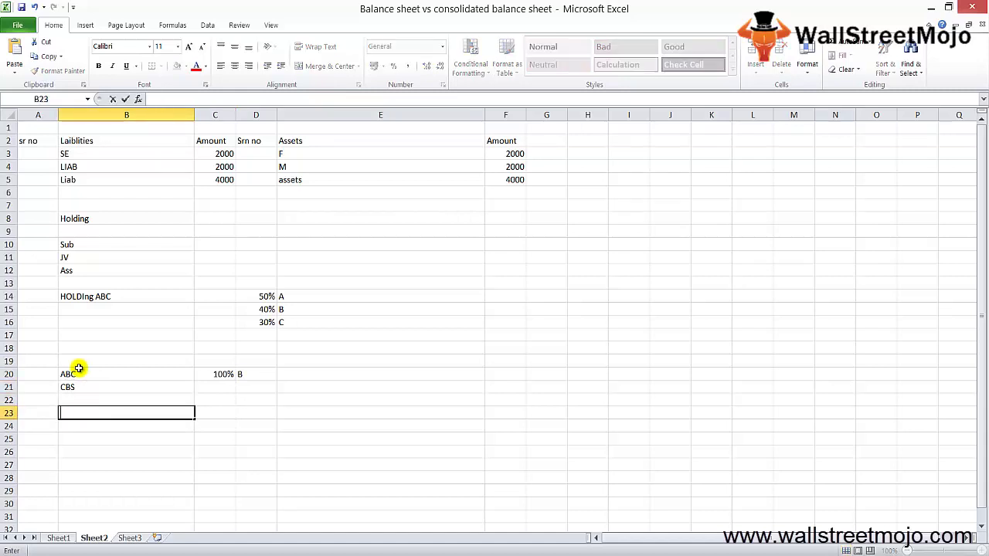
type("MI")
key("Return")
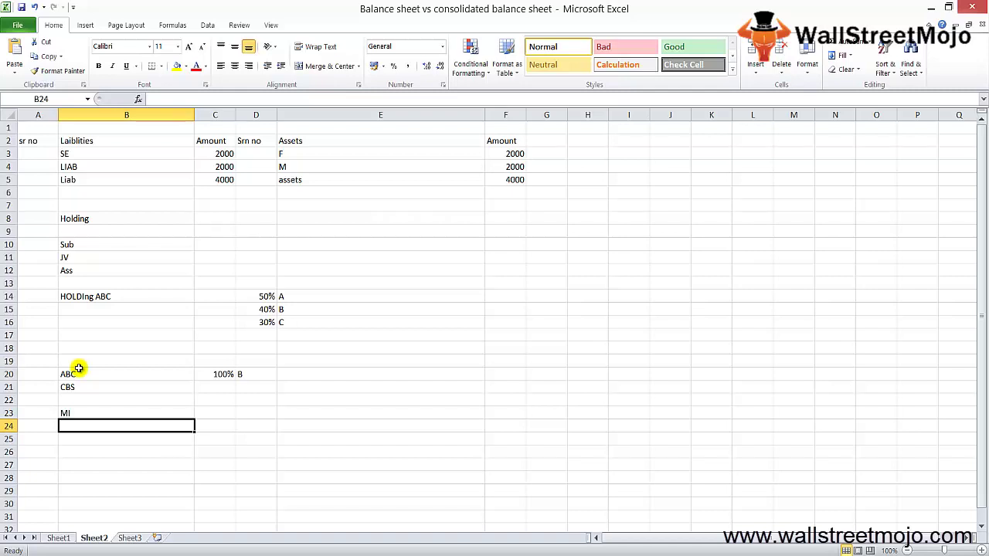
Step: Set ABC's ownership share of company B in C20 to 55%
key("Down")
key("Down")
key("Up")
key("Up")
key("Up")
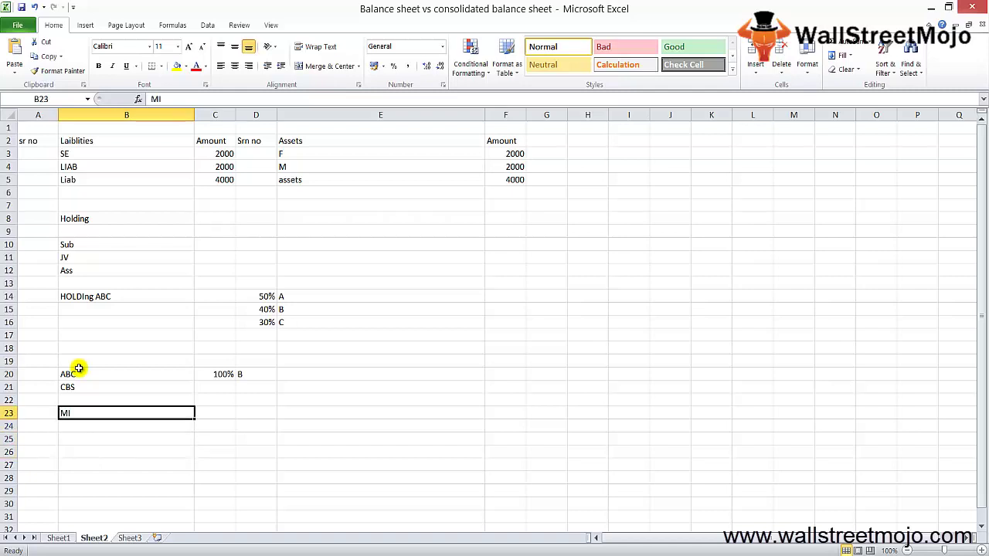
key("Up")
key("Up")
key("Up")
key("Right")
type("55")
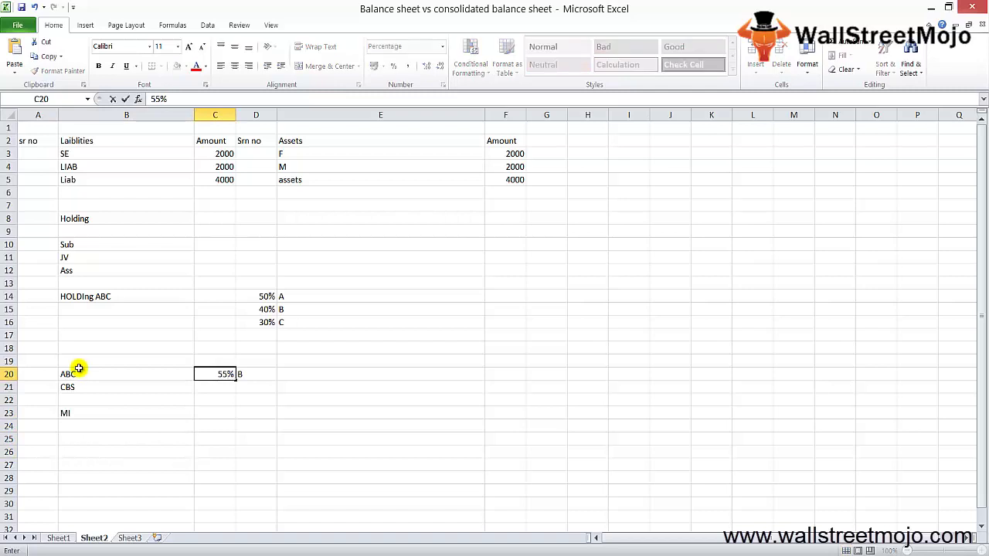
key("ctrl+Return")
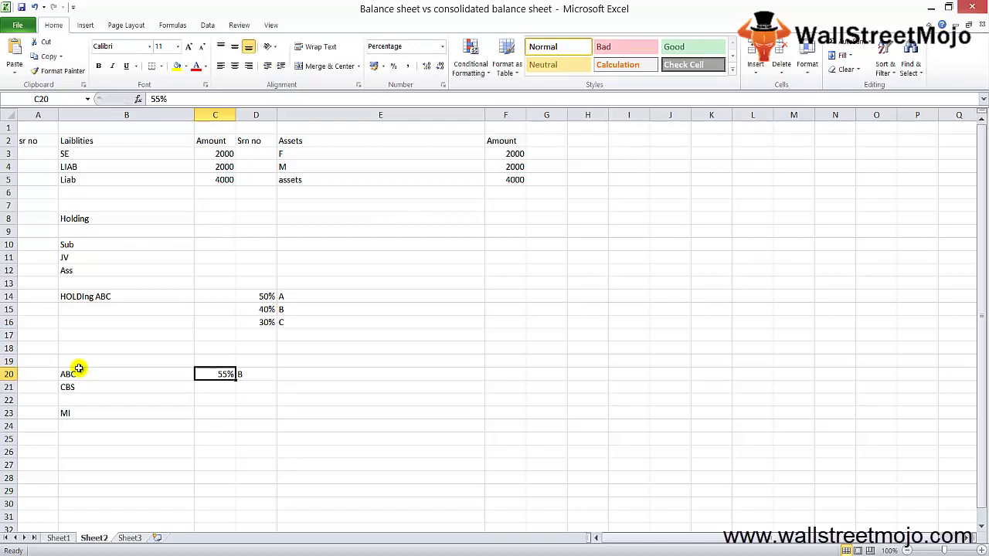
key("Return")
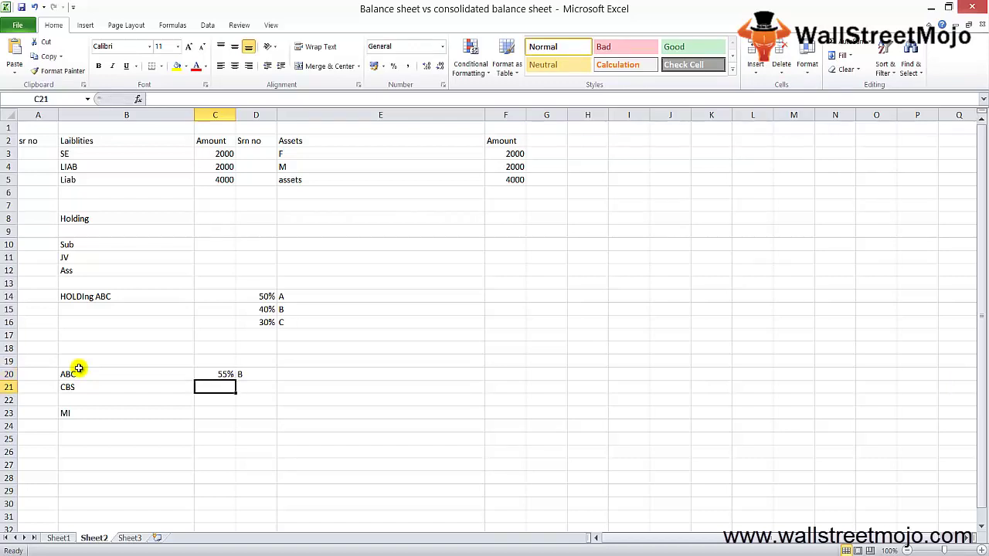
Step: Enter 100% in E20, beside company B
key("Right")
key("Right")
key("Up")
type("100%")
key("Return")
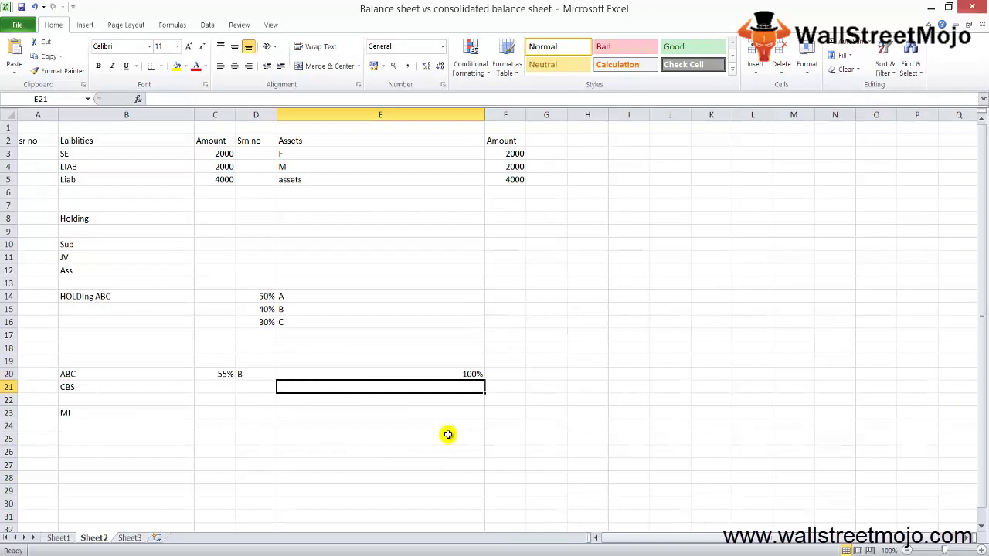
Step: Enter Another co in E25 and sub in E26 below it
left_click(448, 435)
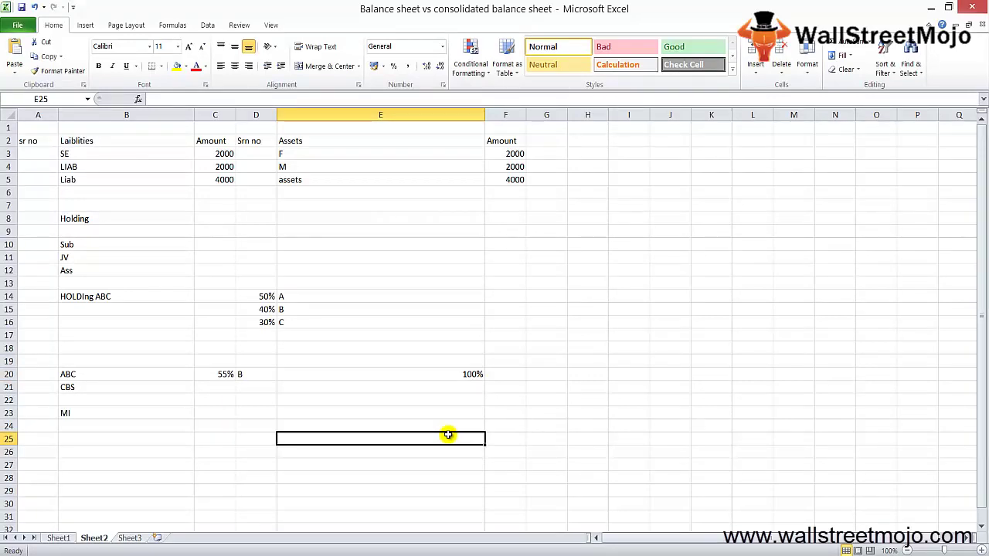
type("Another co")
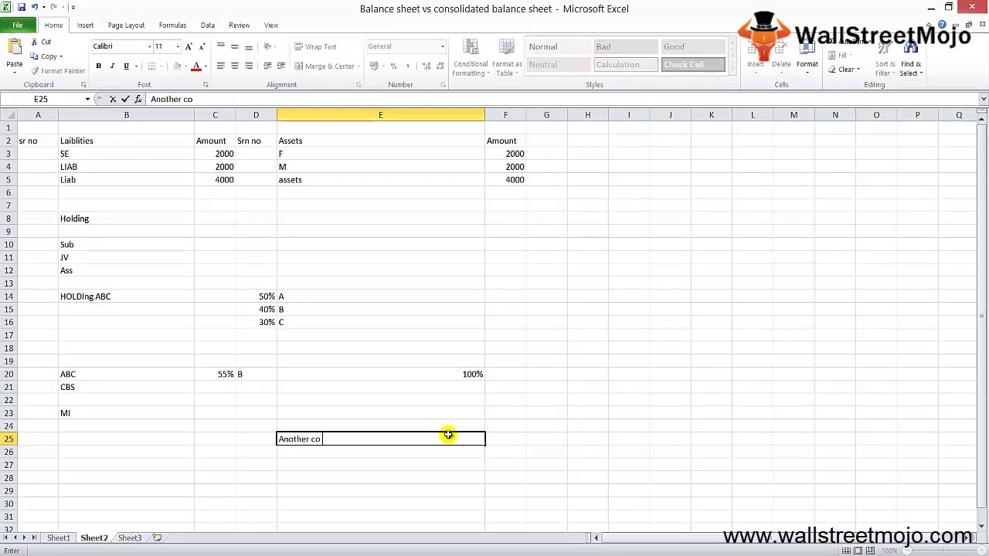
key("Return")
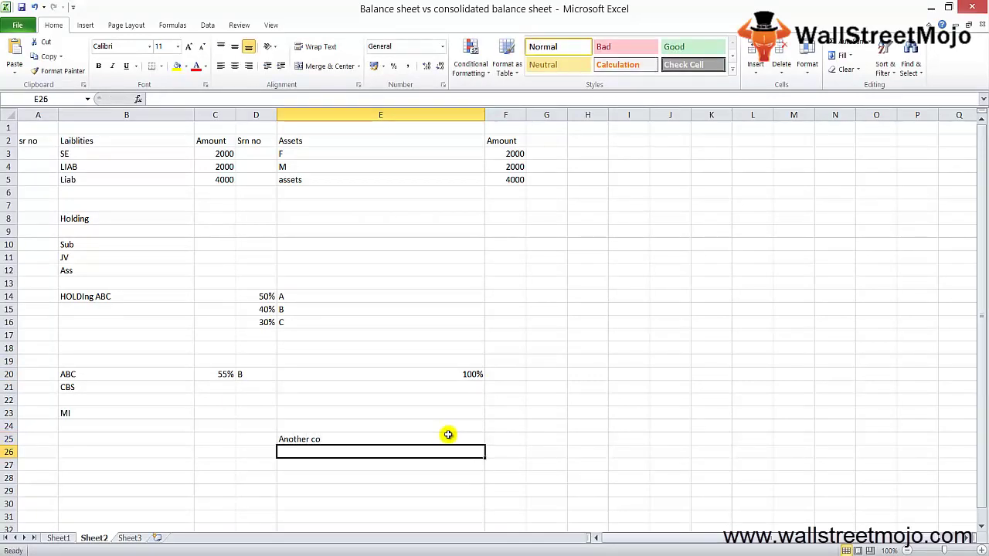
type("sub")
key("Return")
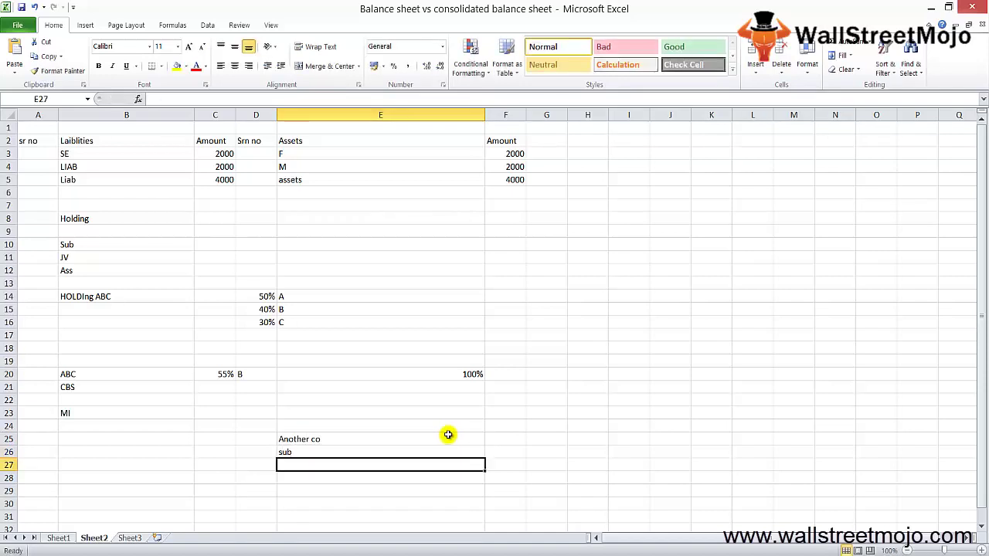